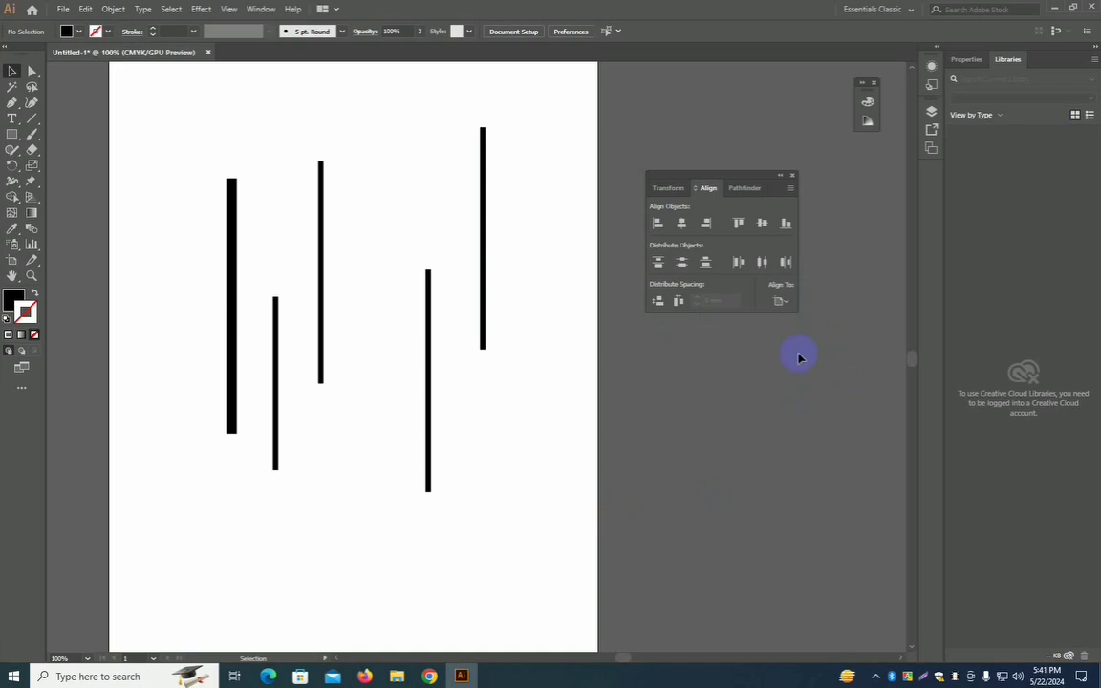
Step: Move the five vertical bars off the artboard to the empty canvas at its lower right
left_click(335, 270, "alt")
left_click(334, 269, "alt")
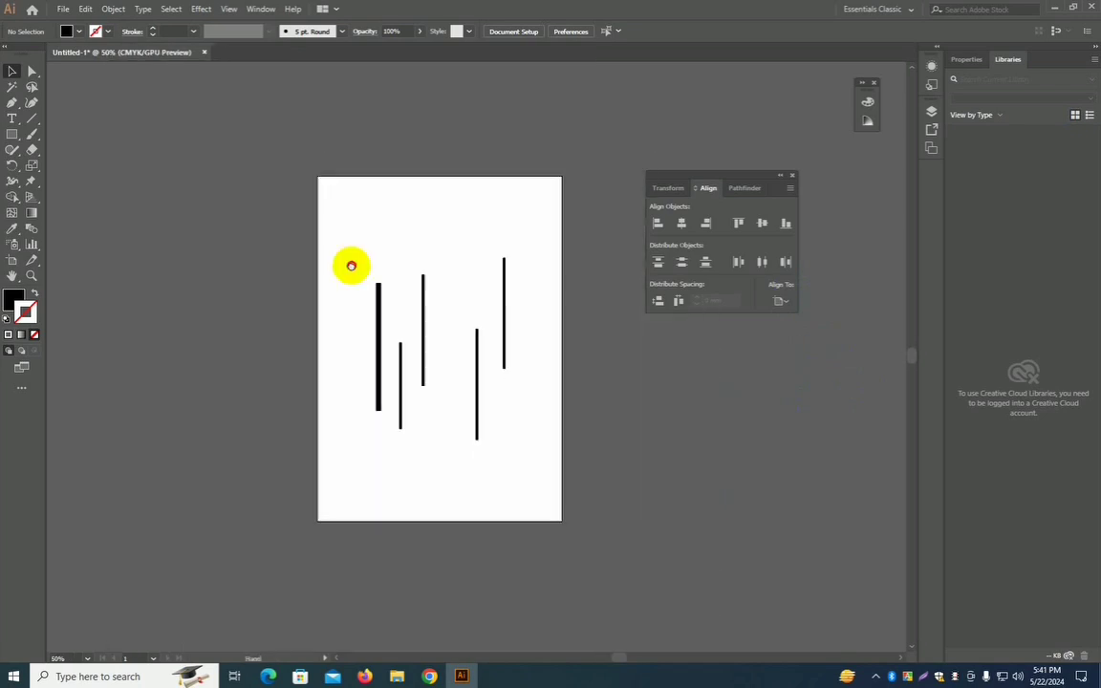
left_click_drag(351, 263, 362, 312)
left_click_drag(291, 274, 652, 498)
left_click(521, 347)
Step: Draw a black rectangle about 32.7 by 27.7 mm near the artboard's upper-left corner
left_click(11, 132)
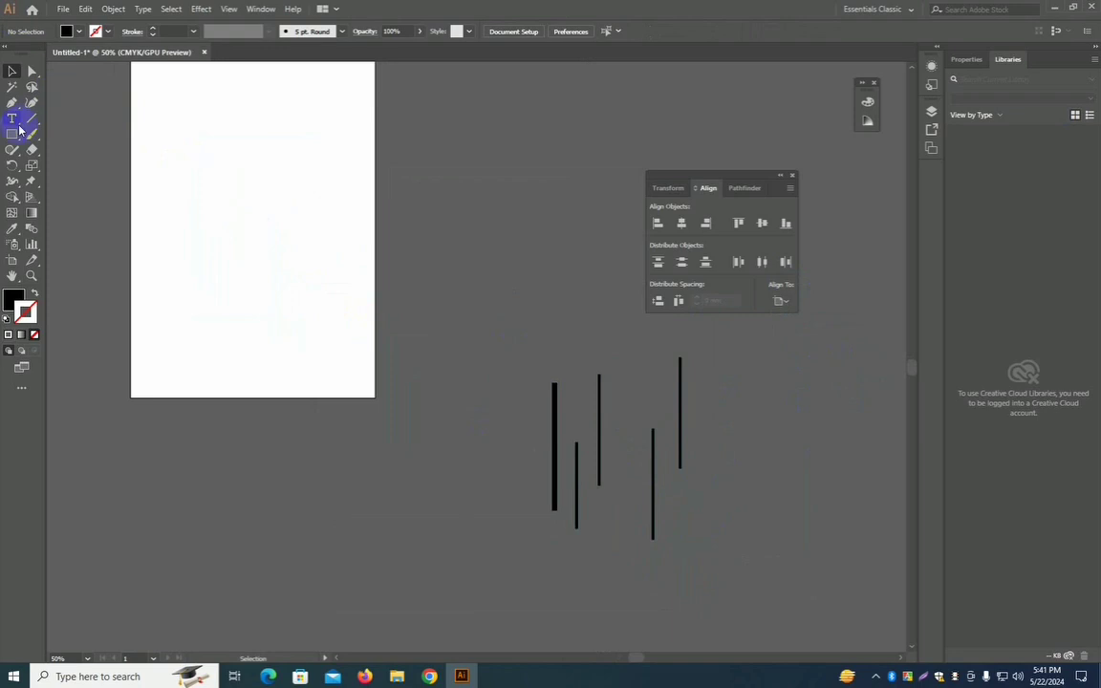
left_click_drag(199, 175, 250, 226)
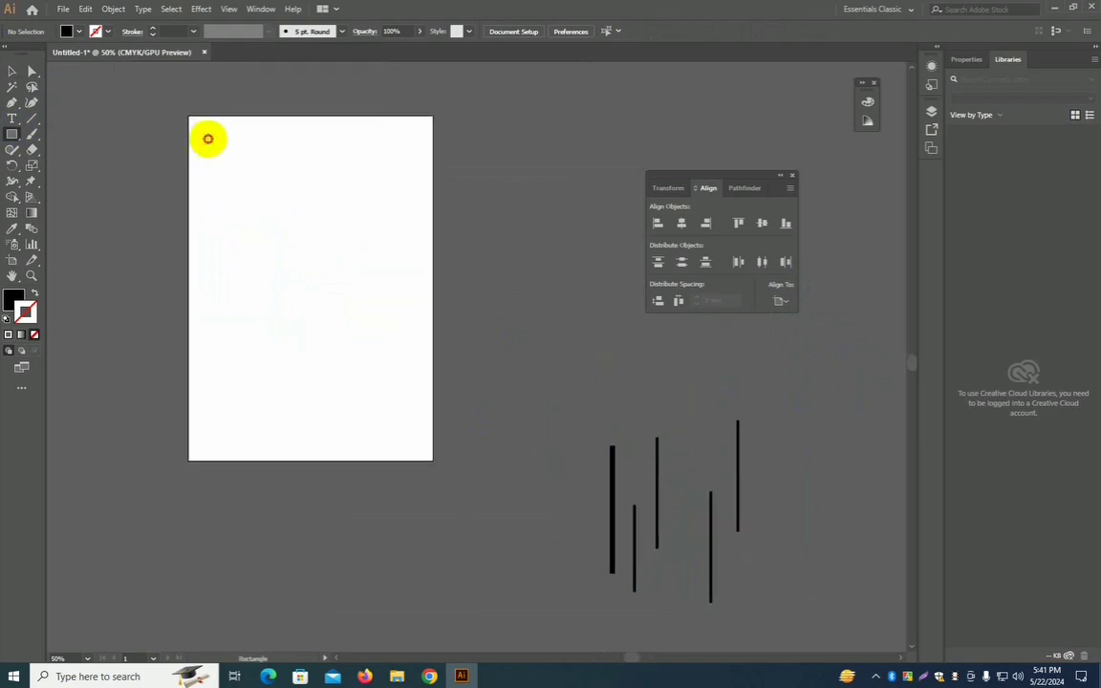
left_click_drag(209, 140, 246, 171)
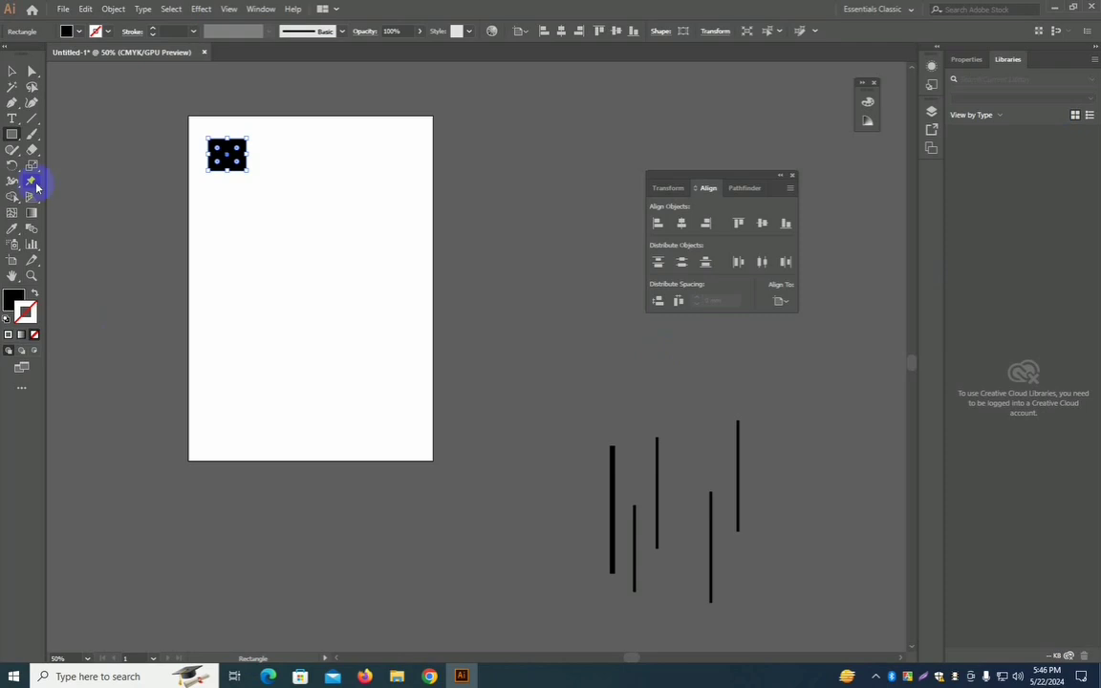
Step: With Align to Artboard chosen, center the rectangle horizontally and vertically on the artboard
left_click(11, 71)
left_click(242, 171)
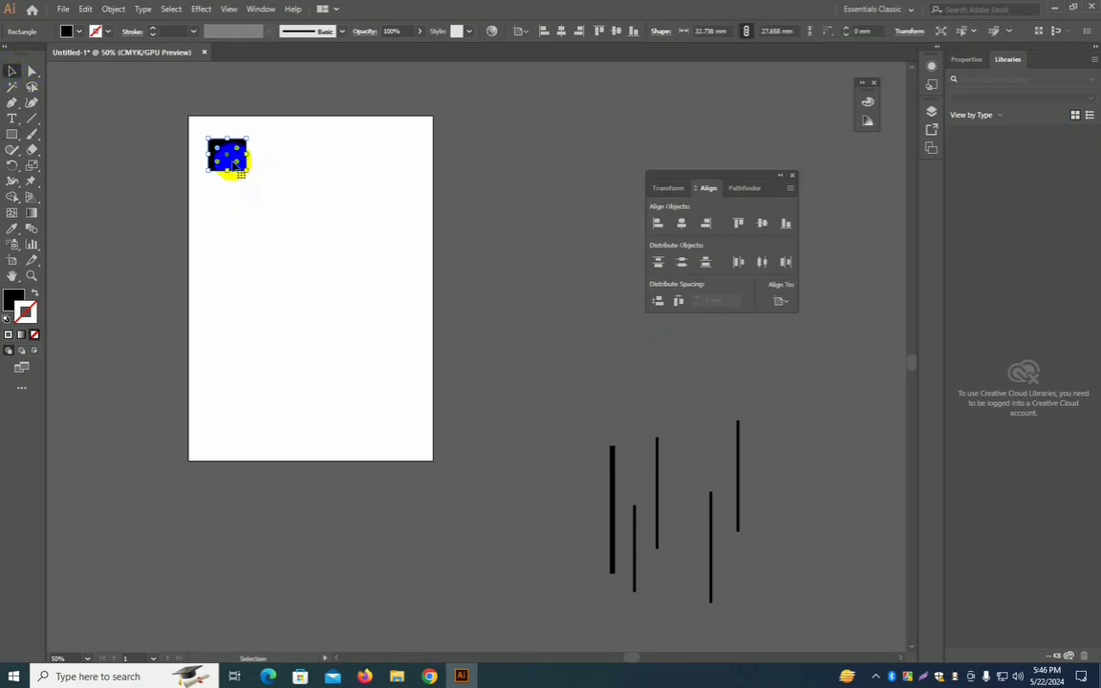
scroll(236, 201, "up", 1)
left_click_drag(358, 225, 349, 215)
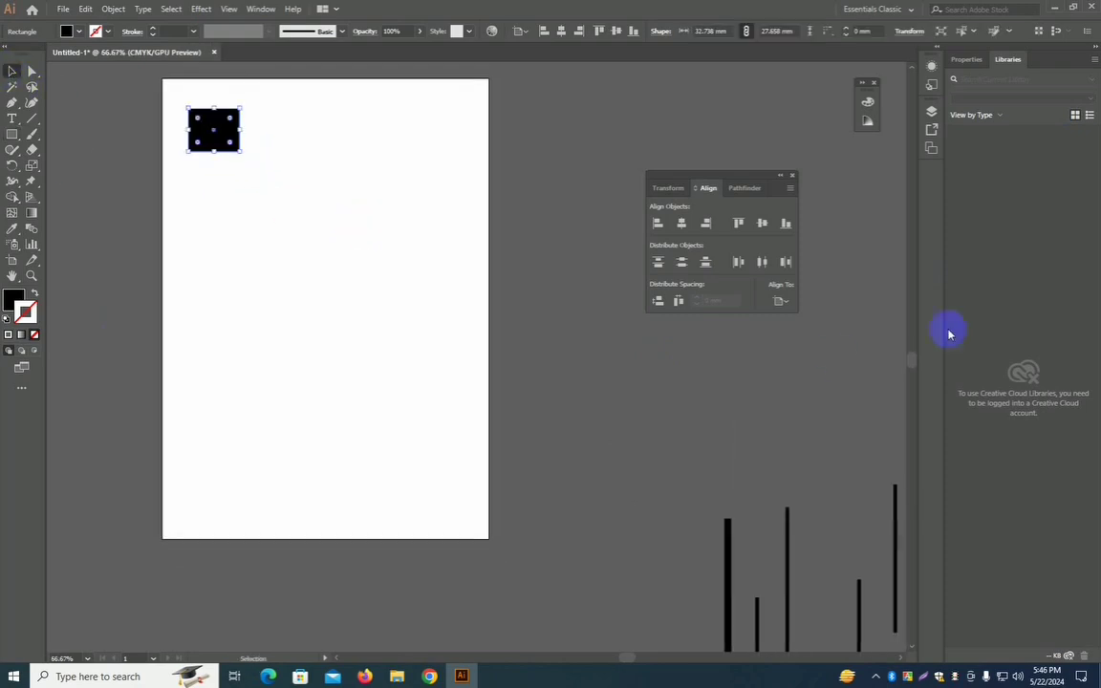
left_click(780, 301)
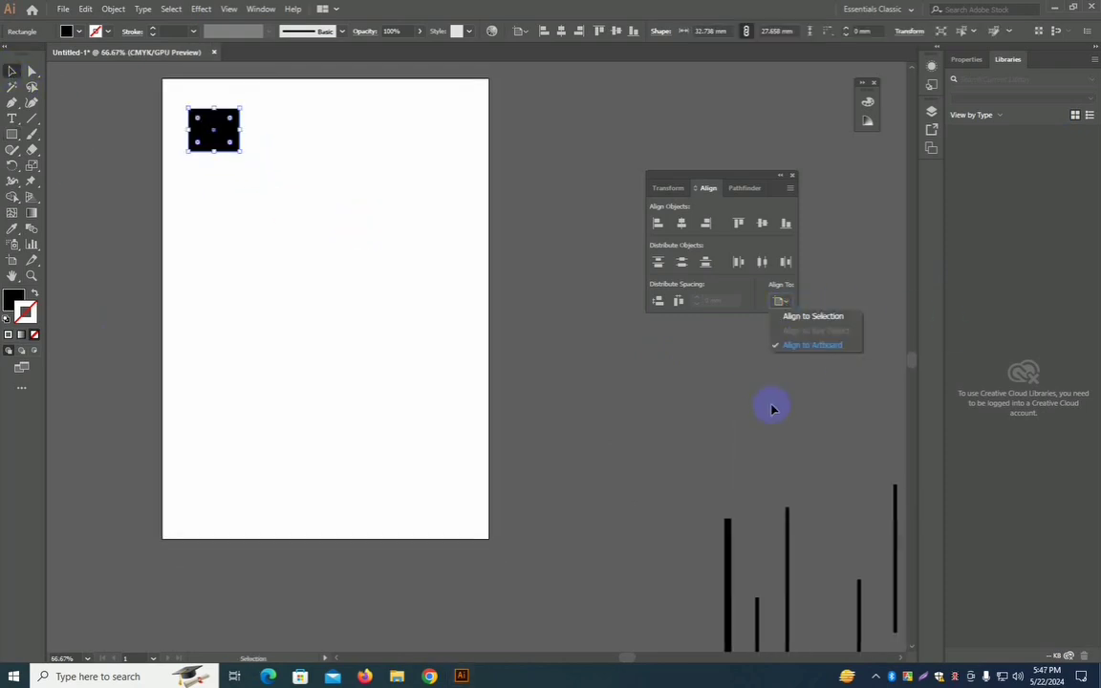
left_click(828, 347)
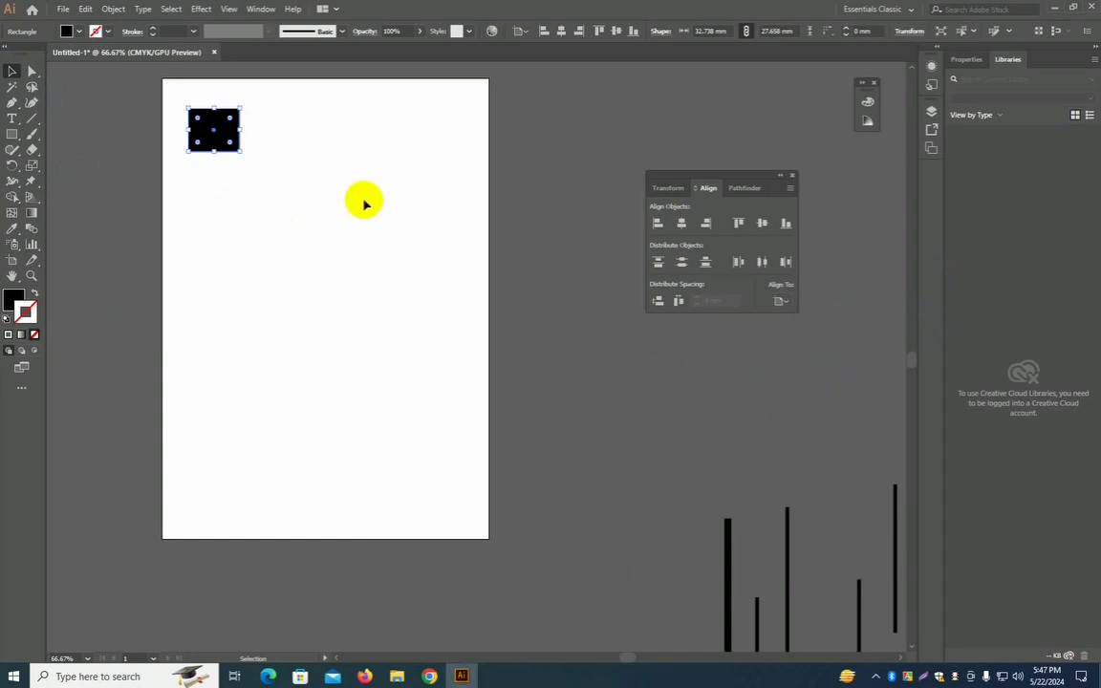
left_click(681, 224)
left_click(762, 224)
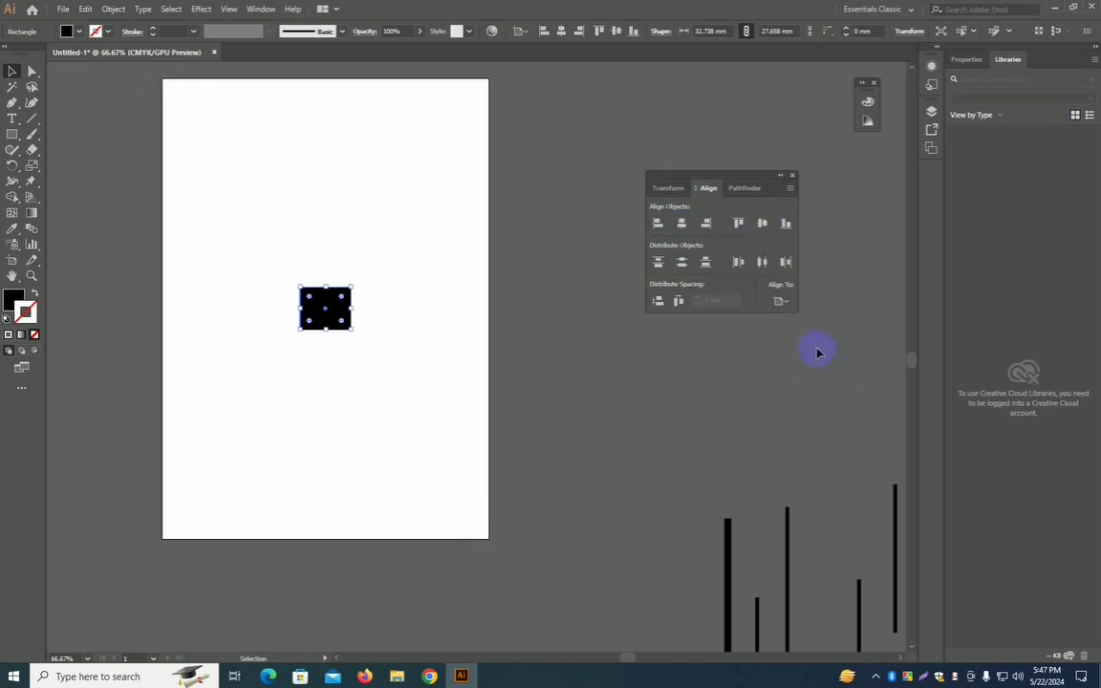
Step: Align the rectangle to the artboard's bottom-right corner, and after that to its top-left corner
left_click(785, 223)
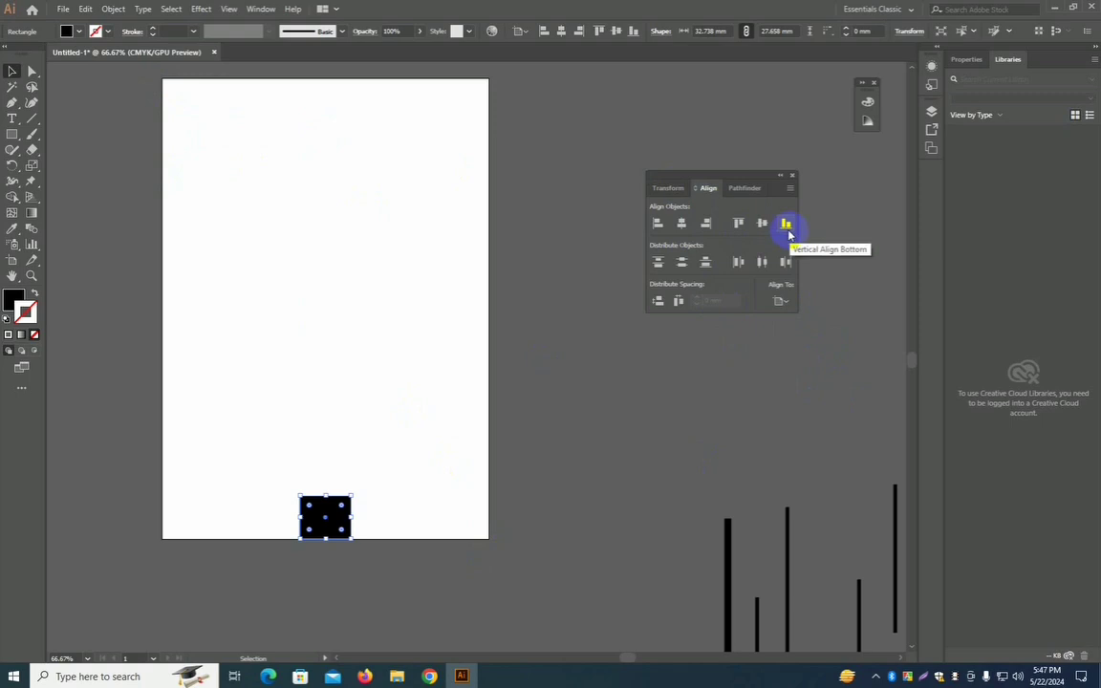
left_click(708, 225)
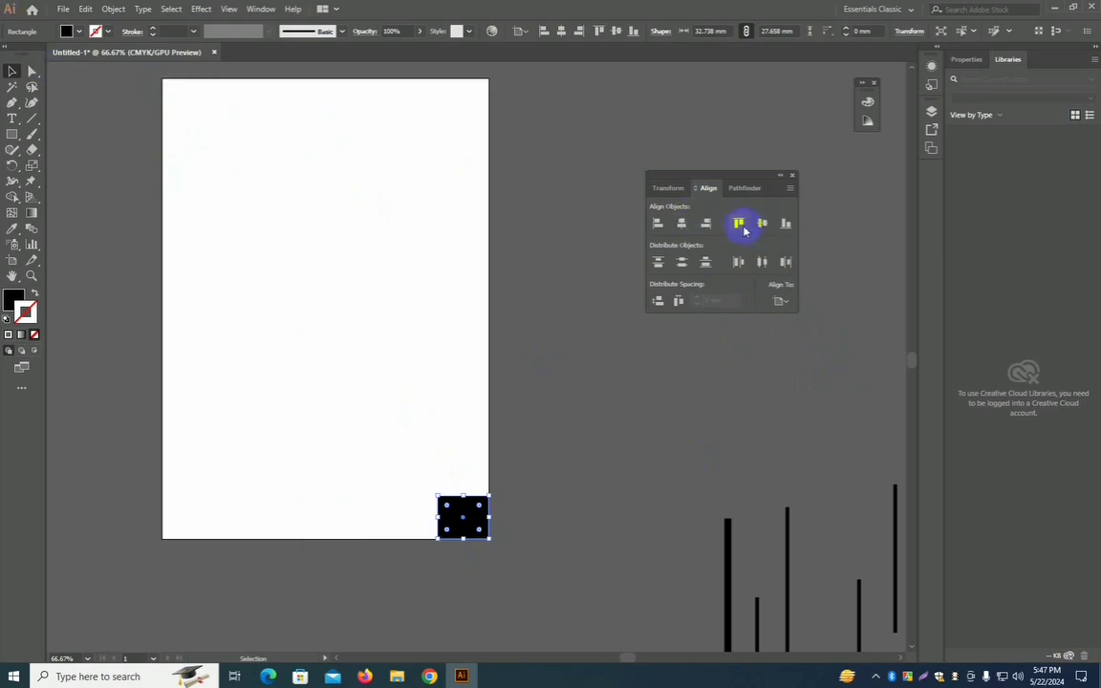
left_click(739, 224)
left_click(656, 223)
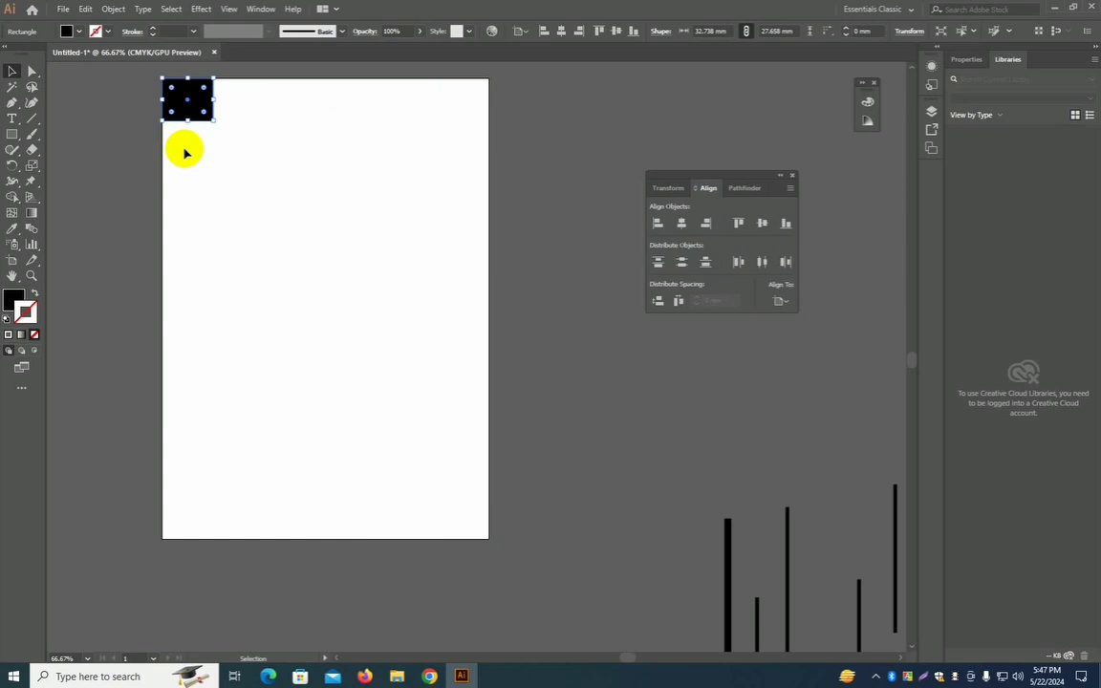
Step: Move the rectangle off the artboard to the canvas below it and bring the five vertical bars back onto the artboard
key("ctrl+minus")
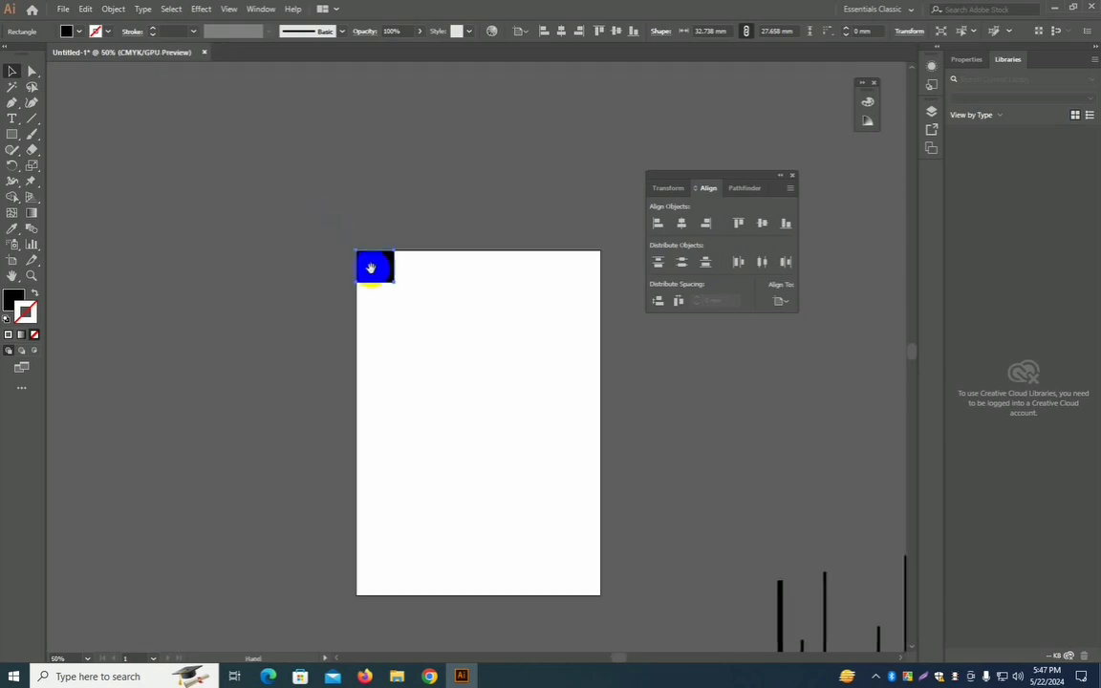
left_click_drag(369, 263, 433, 553)
left_click_drag(530, 440, 328, 323)
left_click_drag(396, 307, 447, 335)
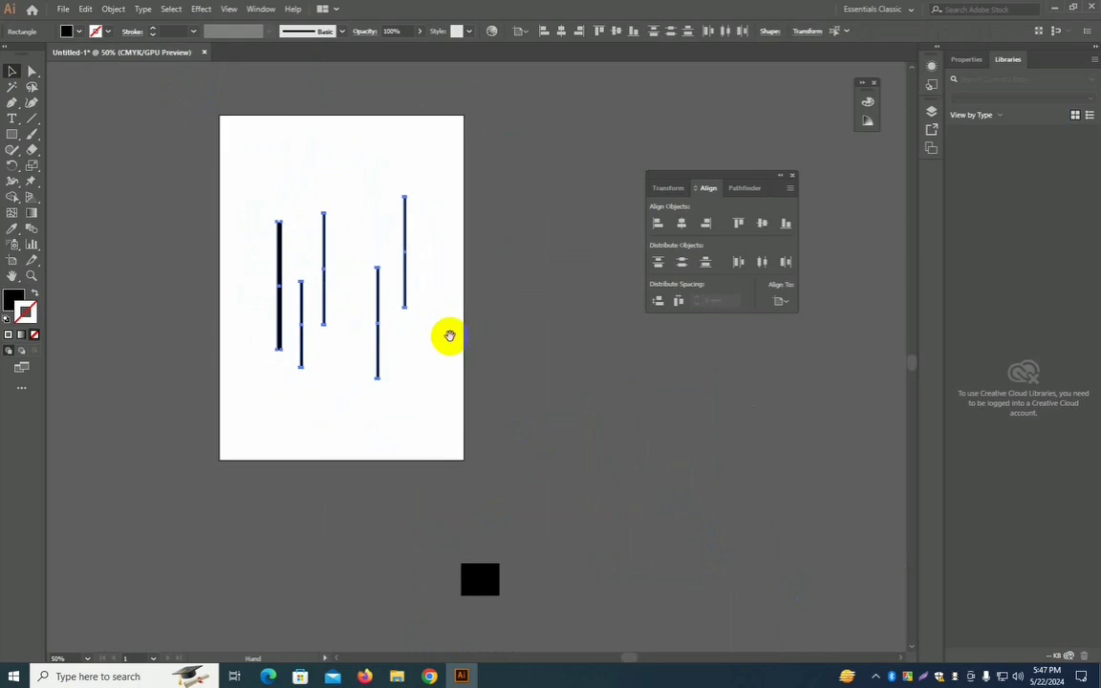
left_click_drag(425, 214, 456, 232)
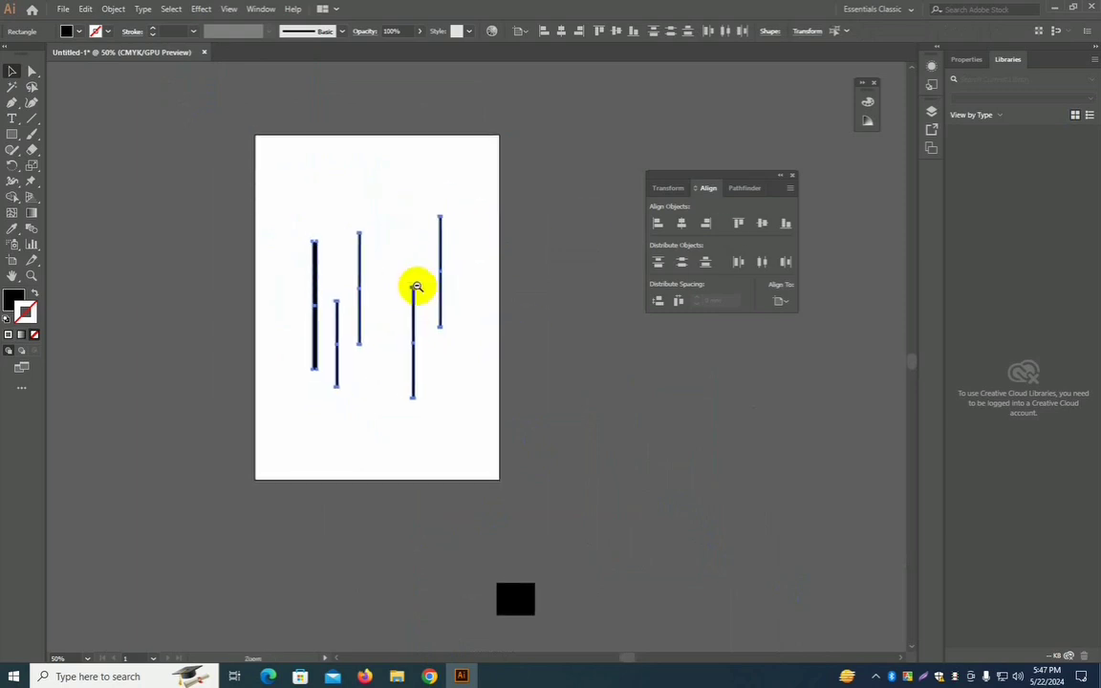
scroll(417, 288, "up", 1)
left_click_drag(461, 320, 449, 326)
left_click(644, 413)
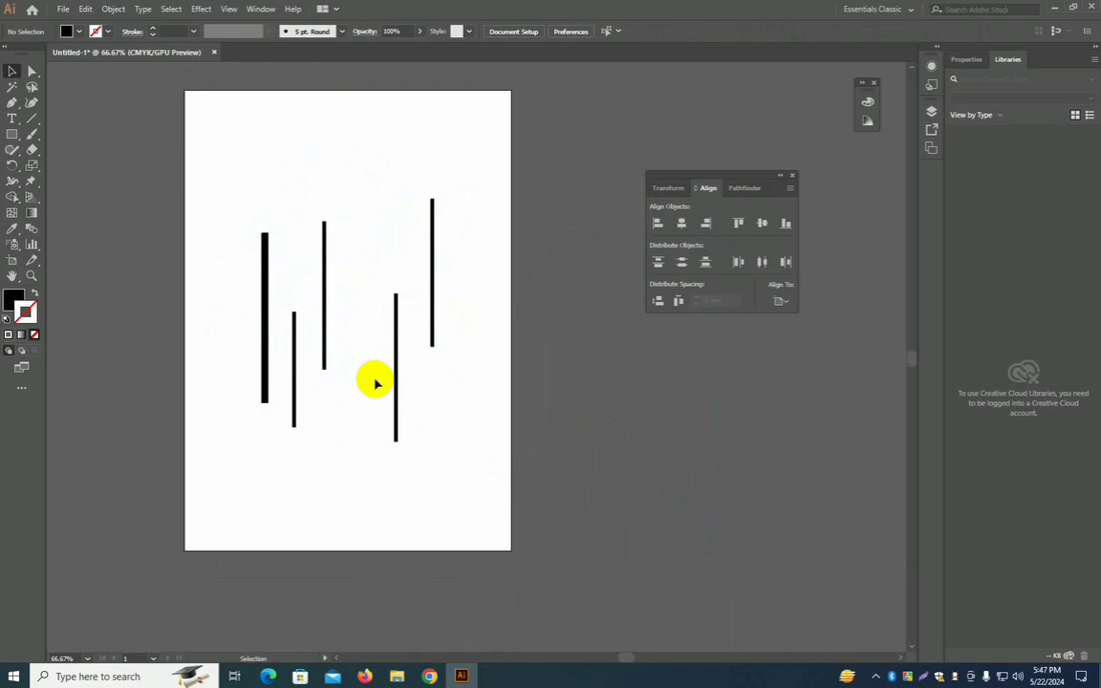
Step: Choose Align to Artboard as the alignment reference for the bars
left_click(265, 286)
left_click(537, 417)
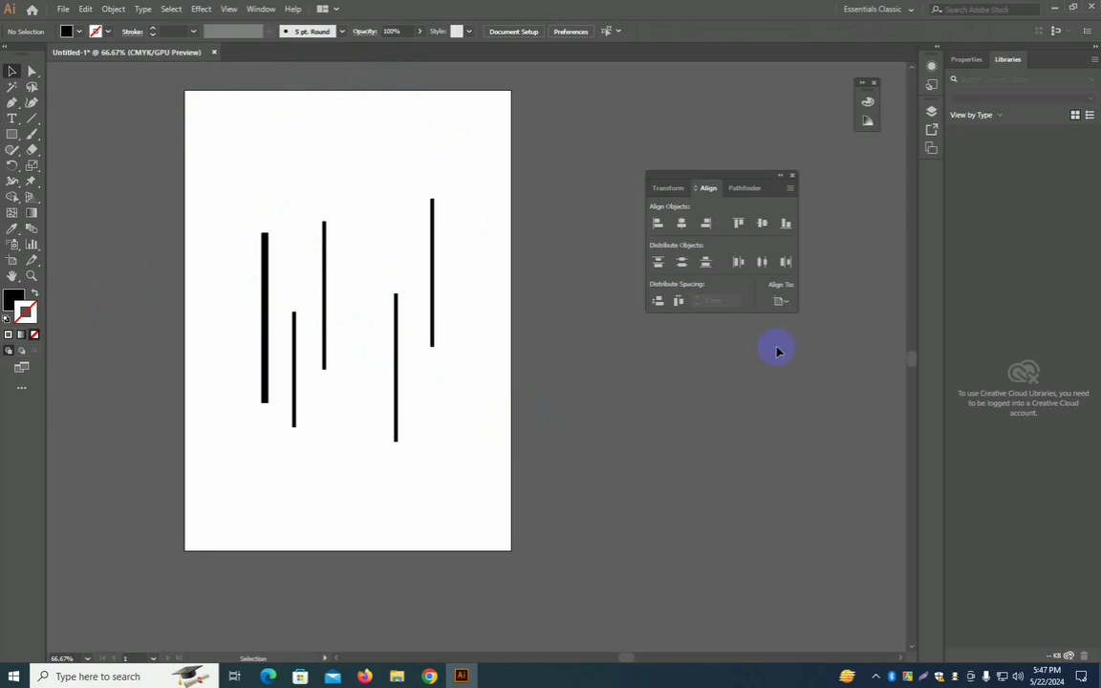
left_click(781, 301)
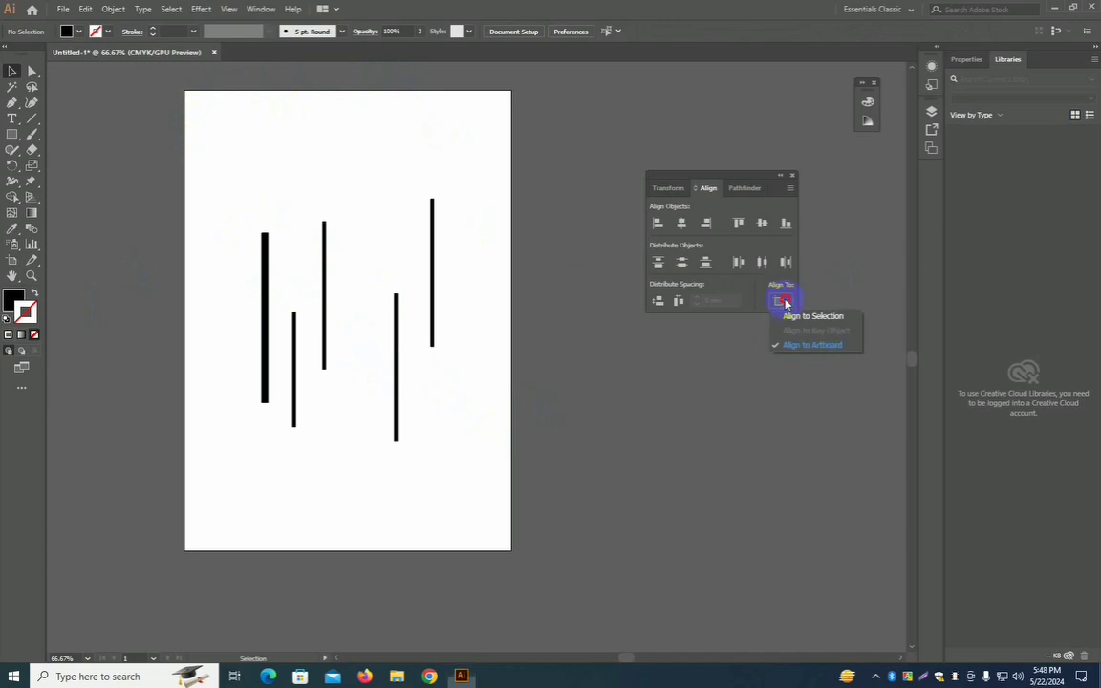
left_click(812, 349)
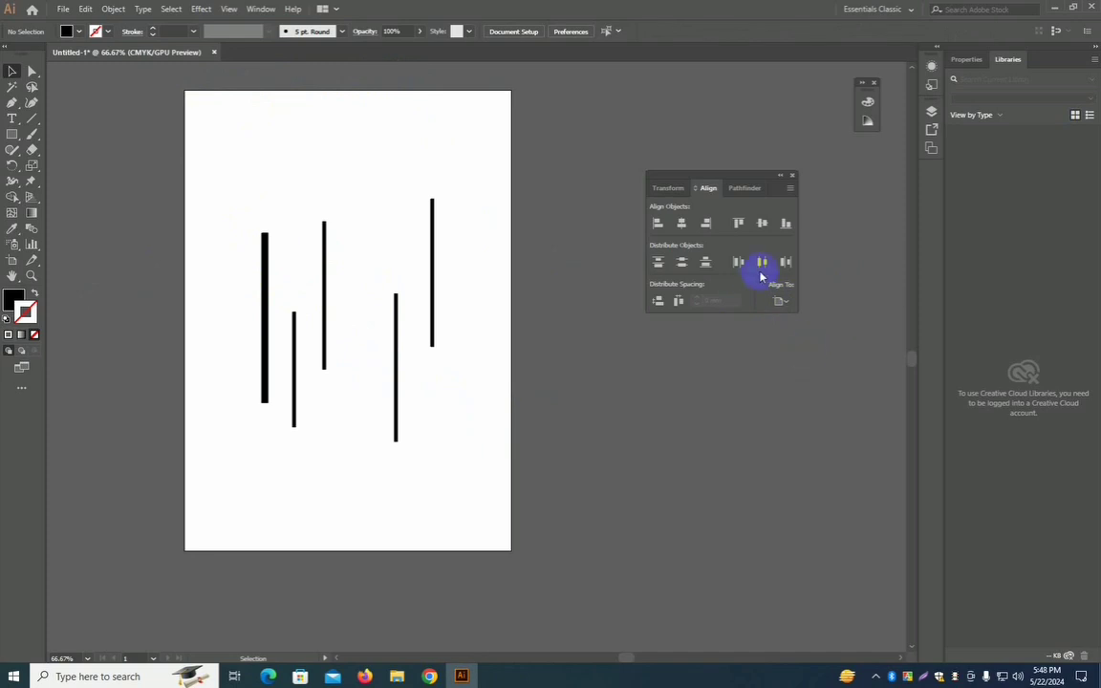
Step: Try aligning the tops of all five bars to the artboard's top edge, and undo it
left_click_drag(221, 193, 483, 449)
left_click(739, 222)
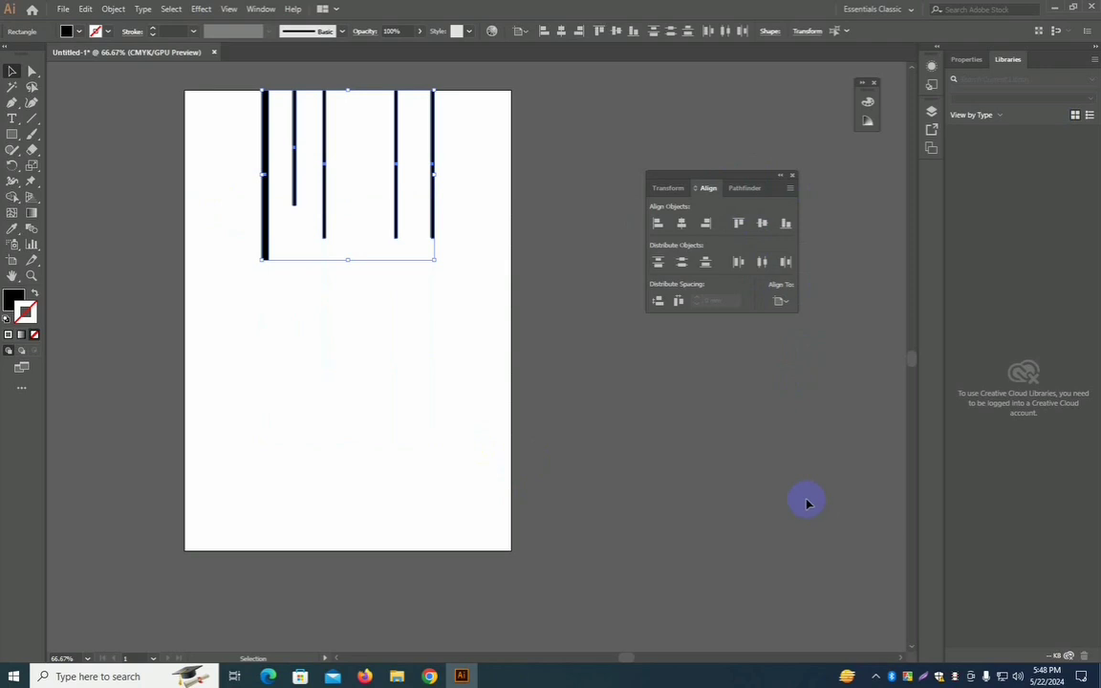
key("ctrl+z")
left_click(380, 234)
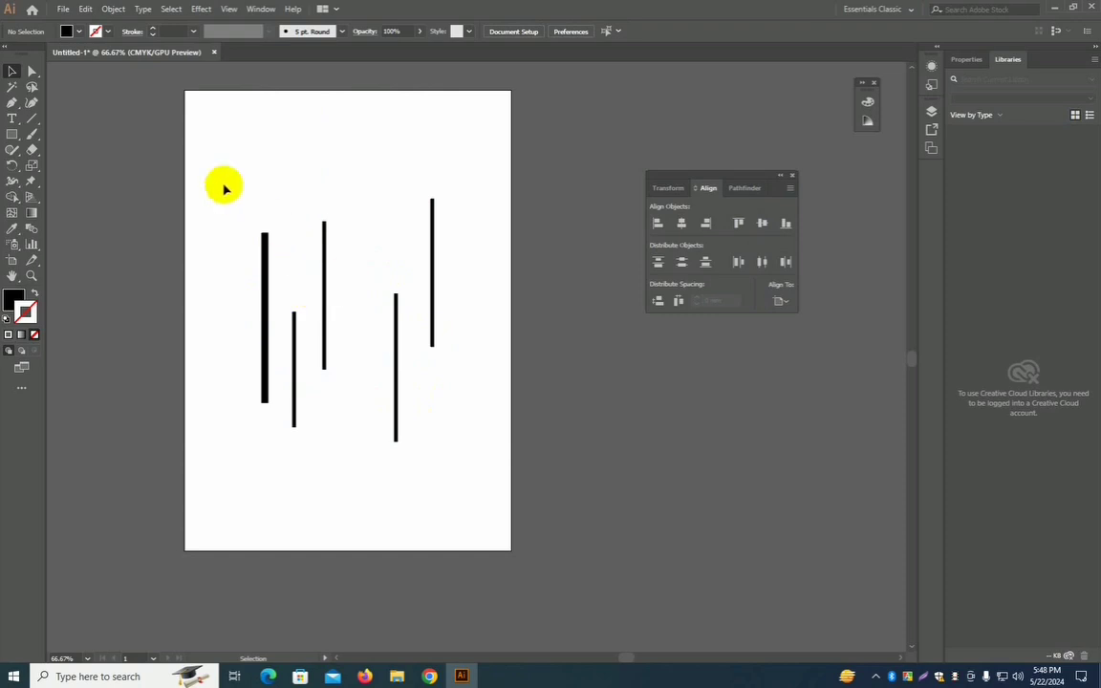
Step: Try moving all five bars together up to the artboard's top edge, and undo the move
left_click_drag(223, 186, 473, 447)
left_click_drag(435, 248, 432, 184)
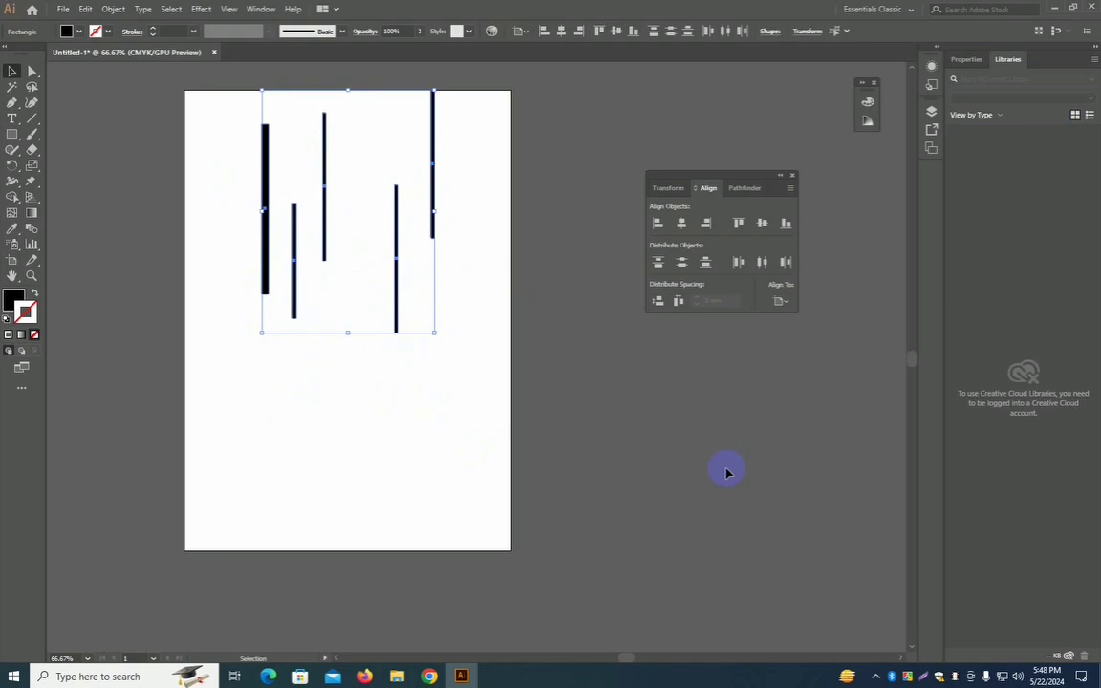
key("ctrl+z")
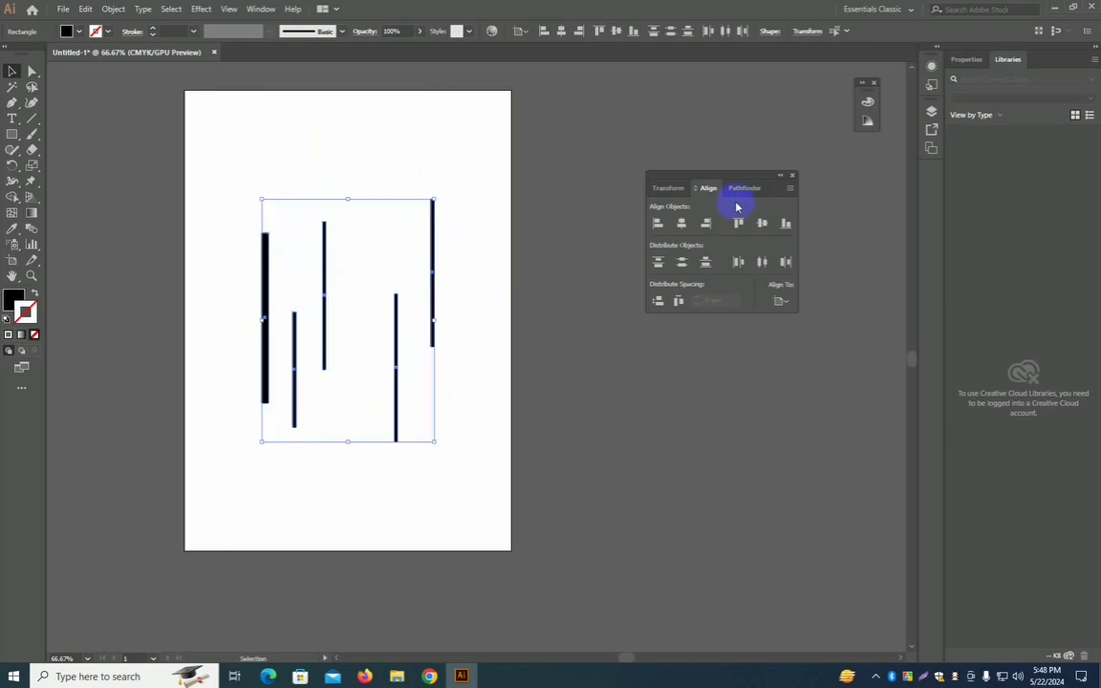
Step: Try aligning the five separate bars to the artboard's top and left edges, and undo both alignments
left_click(738, 226)
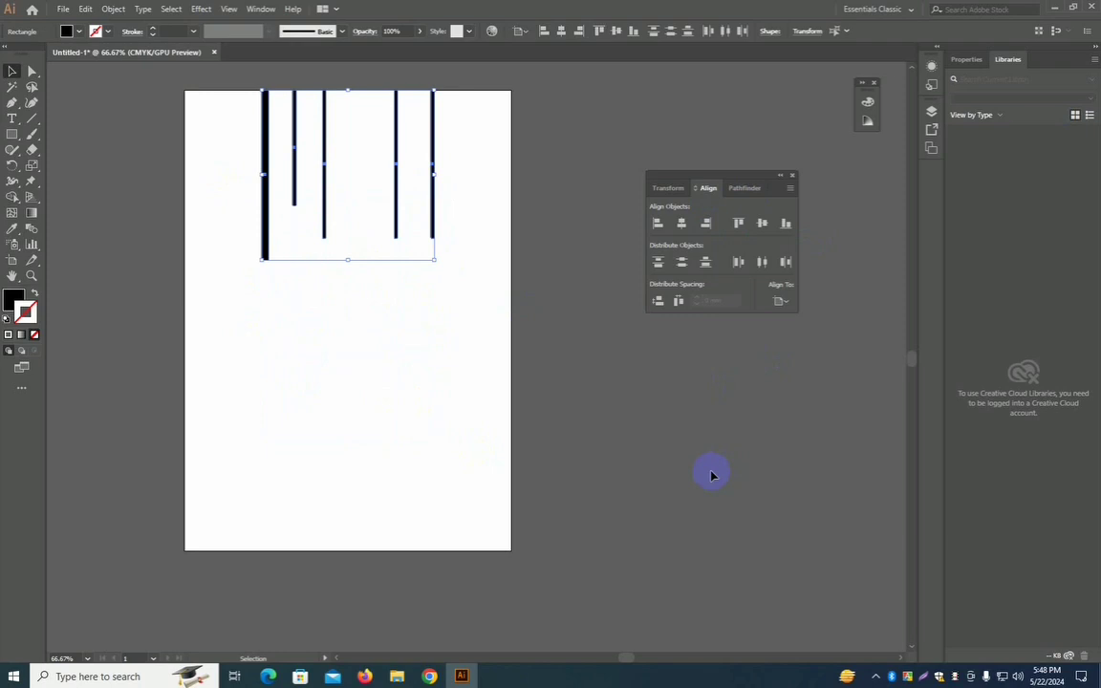
left_click(657, 224)
left_click(619, 521)
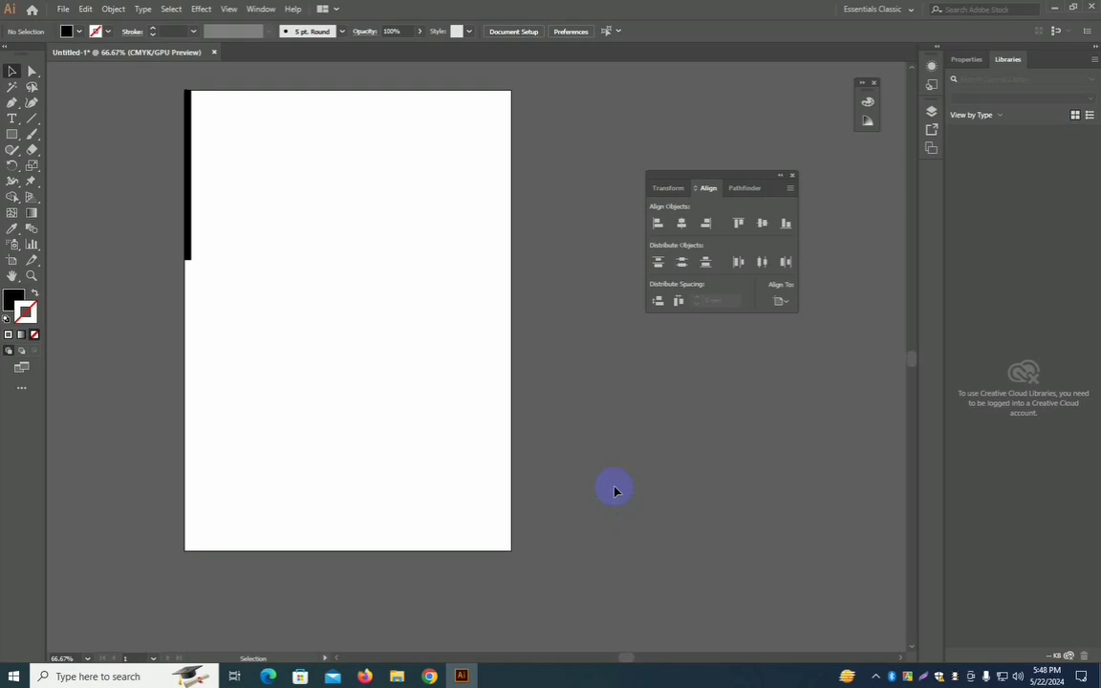
key("a")
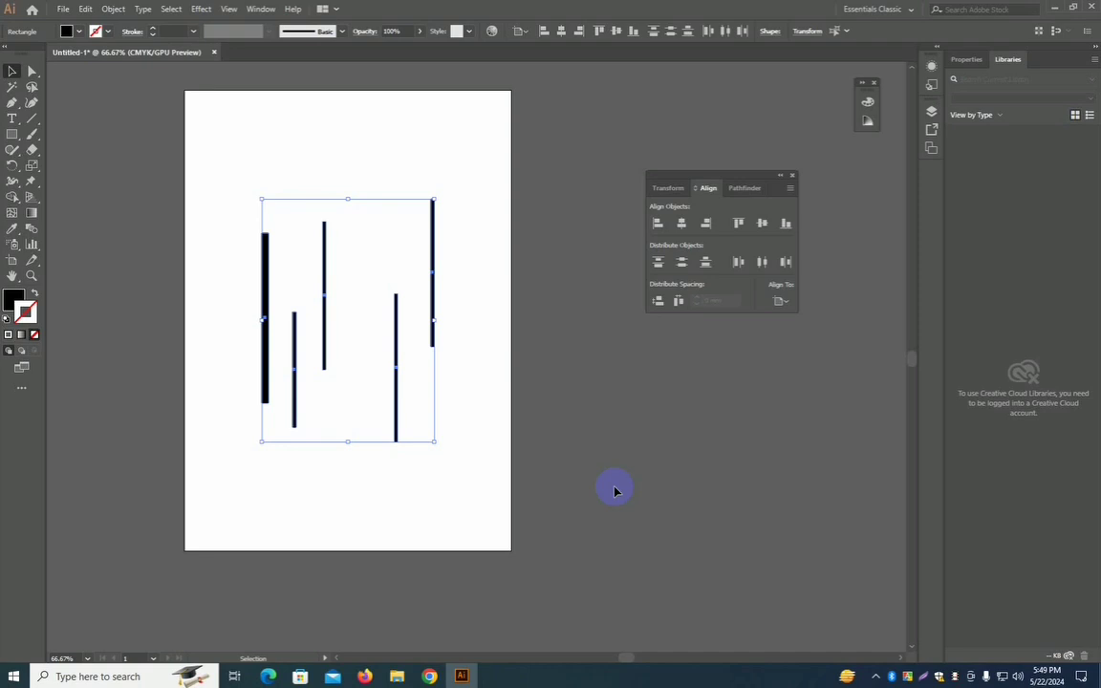
left_click(614, 490)
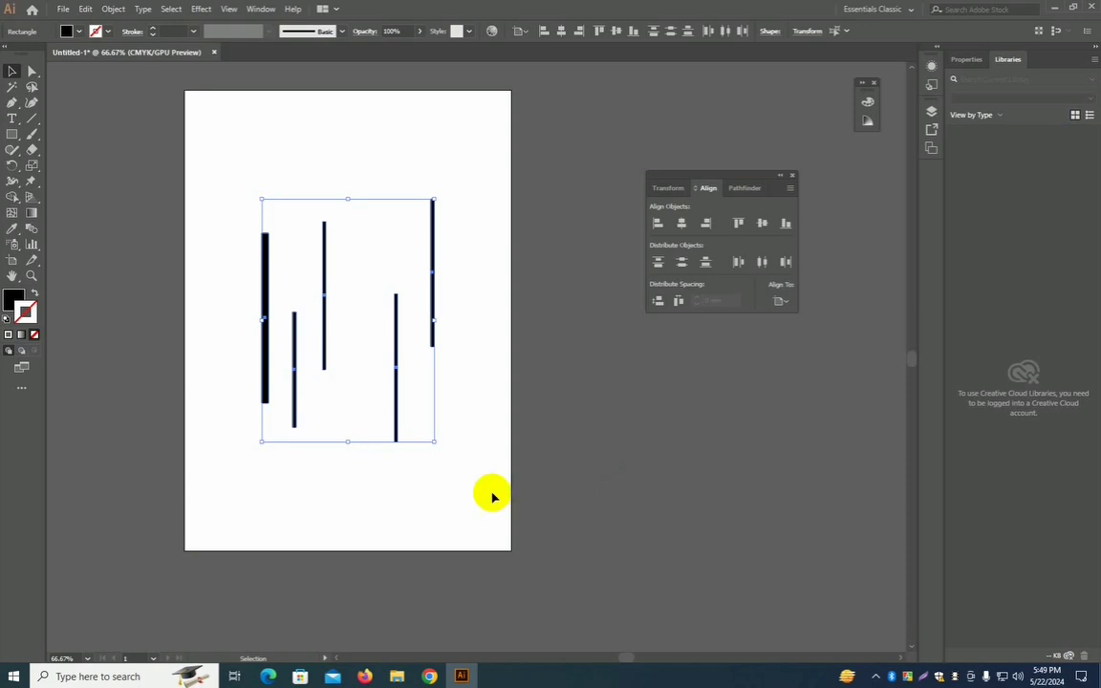
left_click(657, 514)
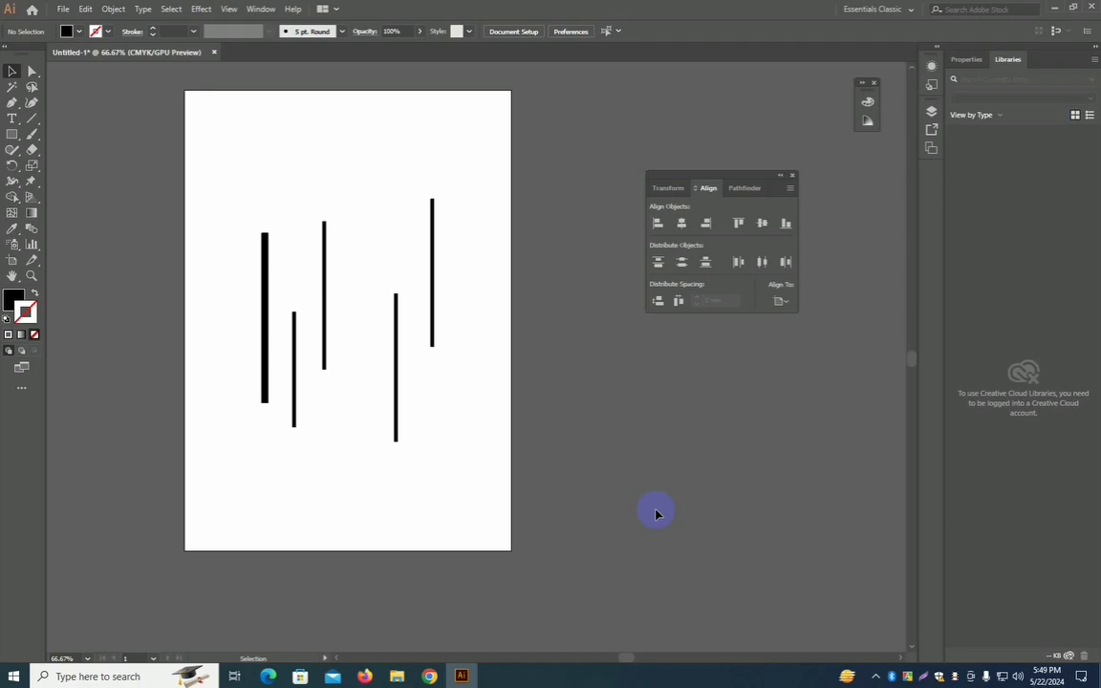
Step: Reselect the five bars, repeat the top and left alignment to the artboard, and undo it
left_click_drag(206, 228, 481, 486)
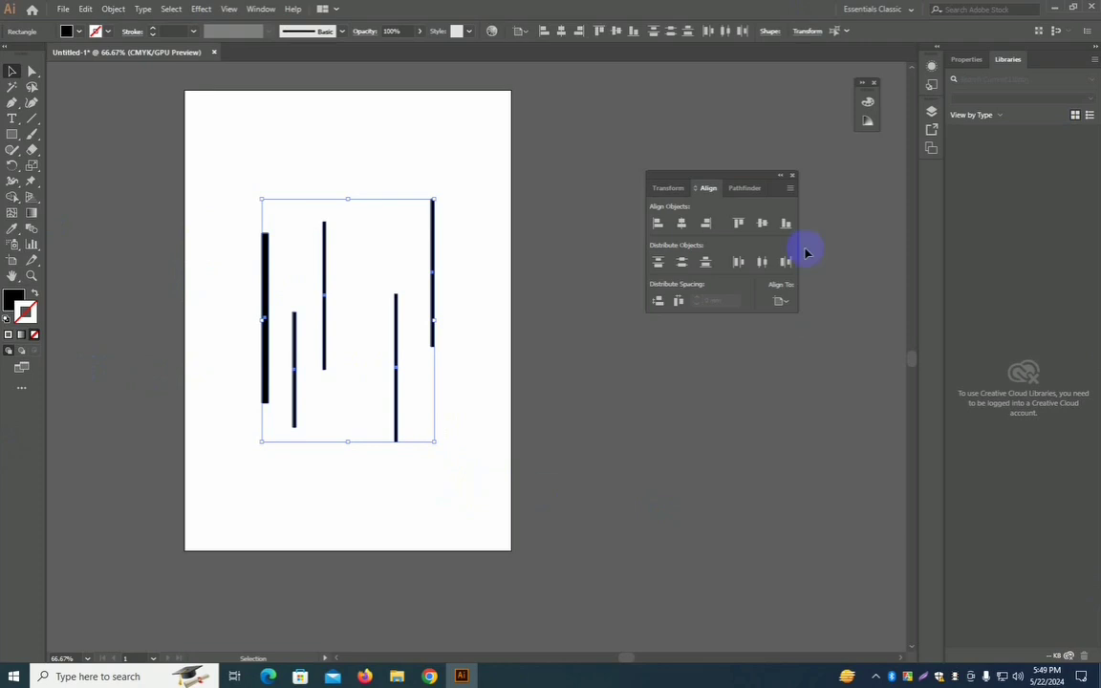
left_click(738, 222)
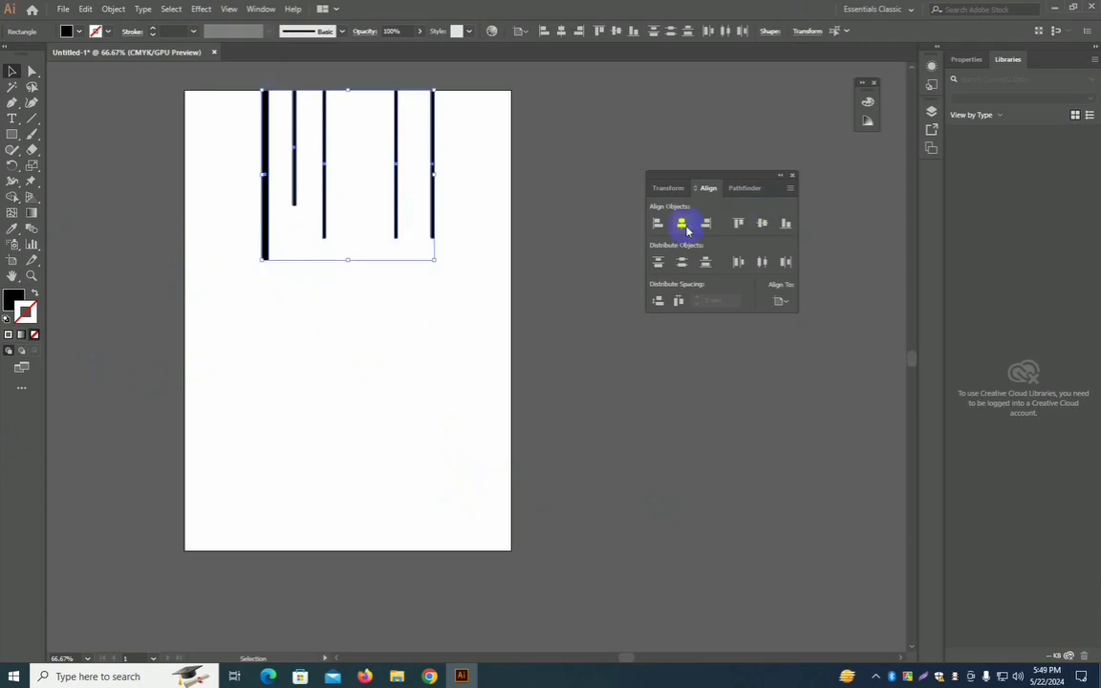
left_click(656, 223)
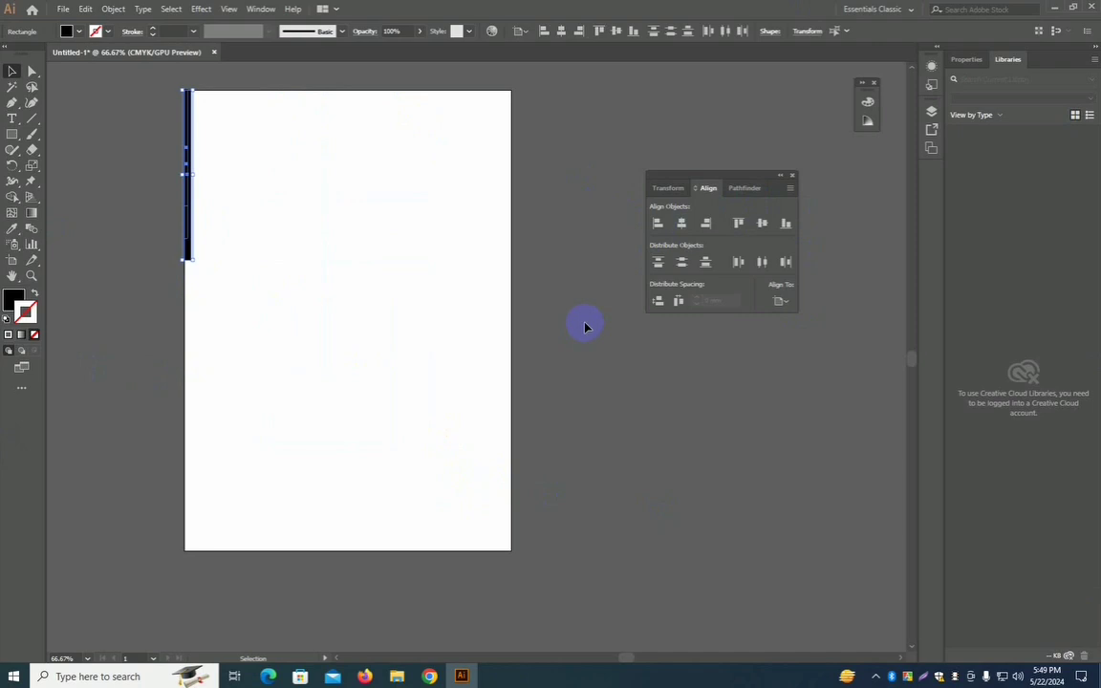
key("ctrl+z")
key("ctrl+z")
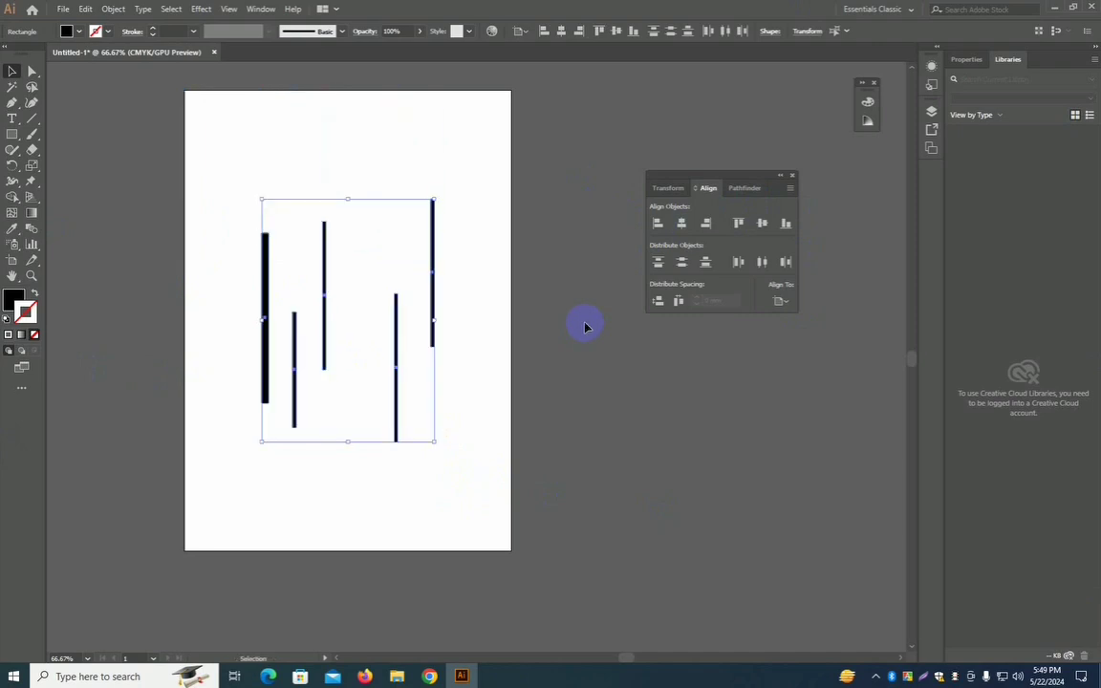
left_click(435, 513)
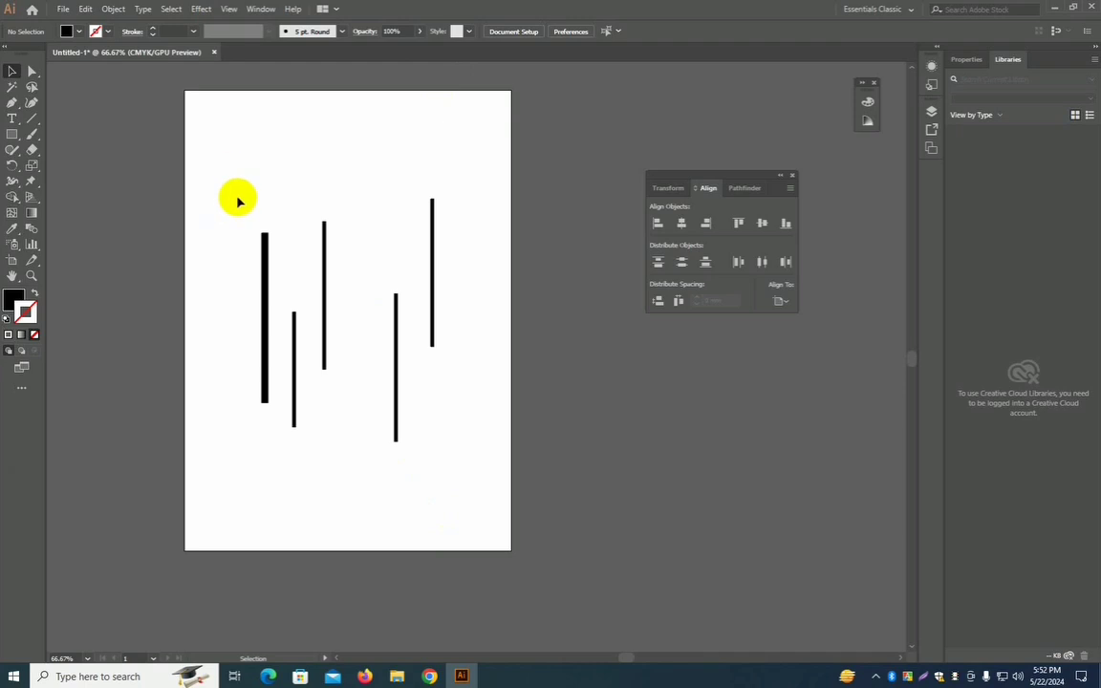
Step: Try aligning the group of five bars to the artboard's top and left edges, and undo both alignments
left_click_drag(238, 201, 477, 457)
key("a")
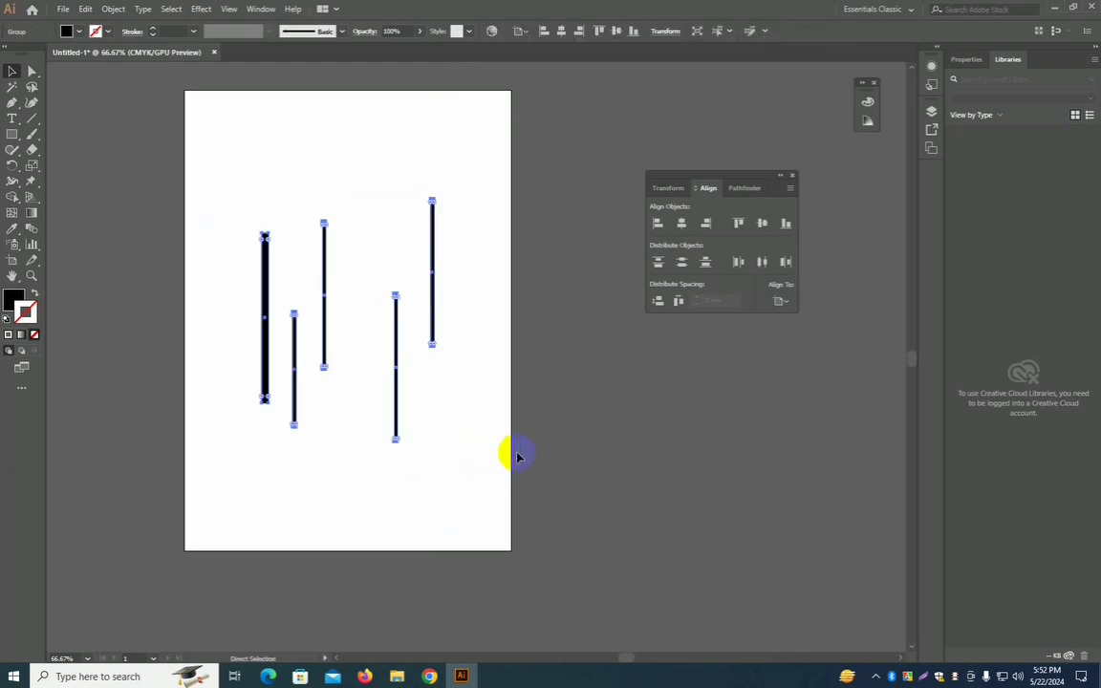
key("v")
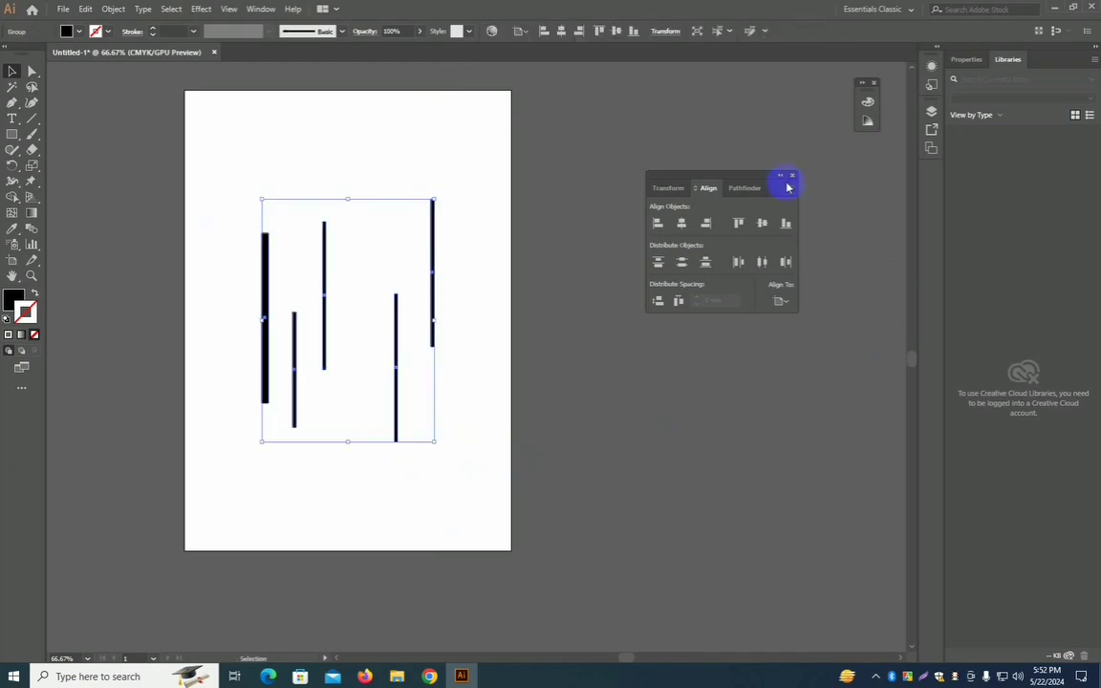
left_click(739, 225)
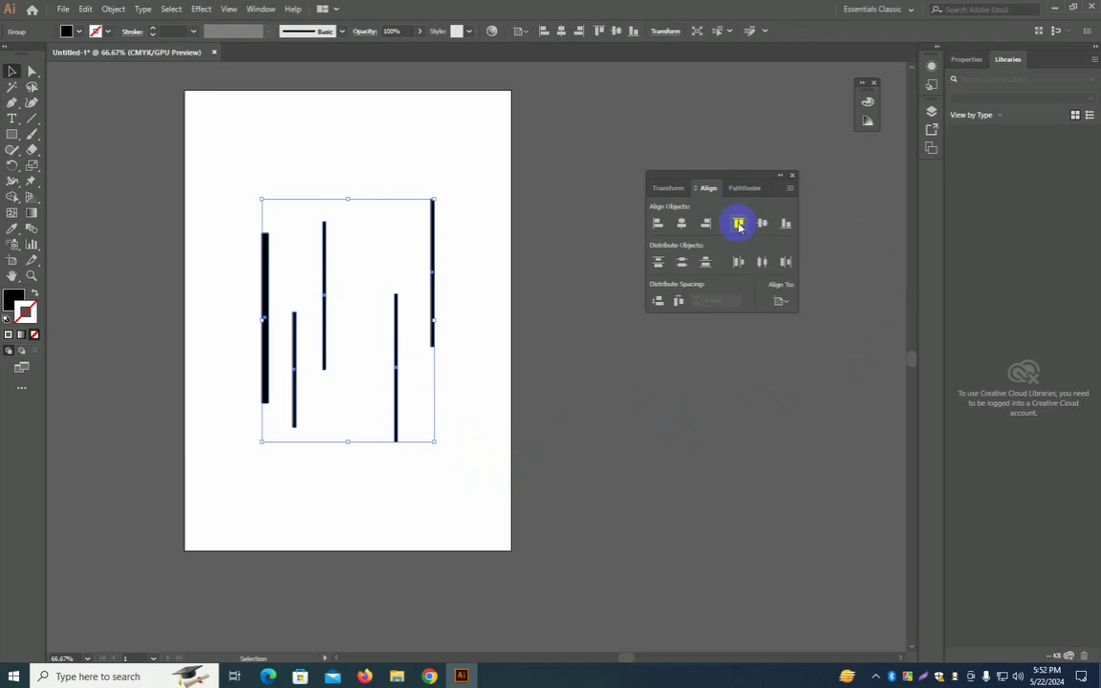
left_click(658, 225)
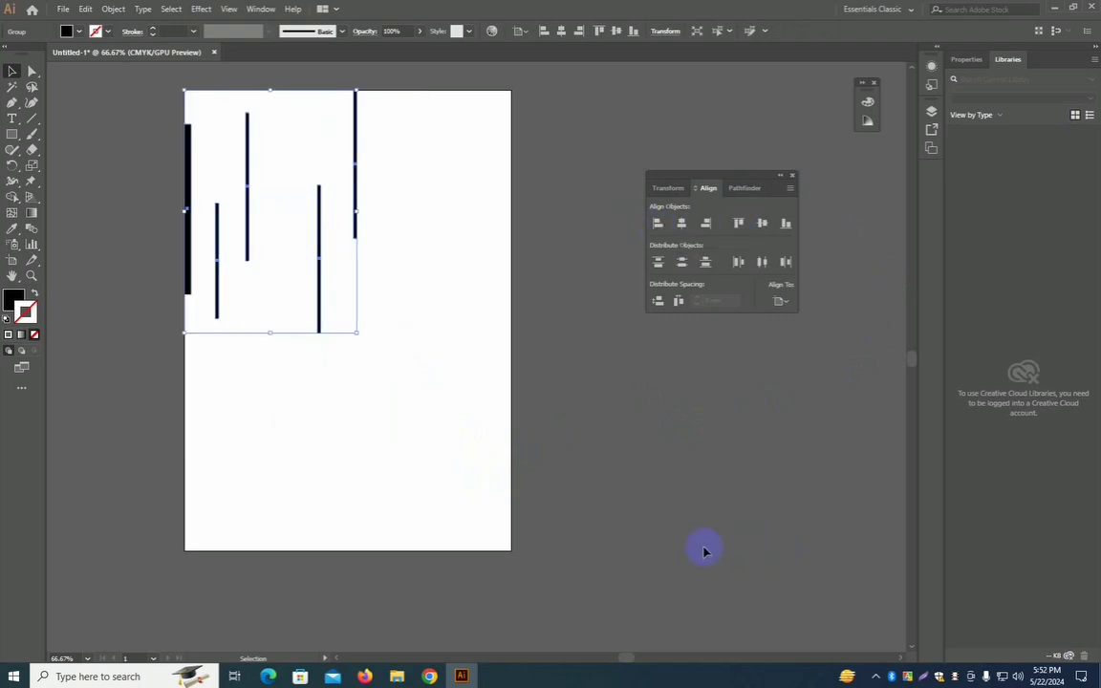
key("a")
key("ctrl+z")
key("ctrl+z")
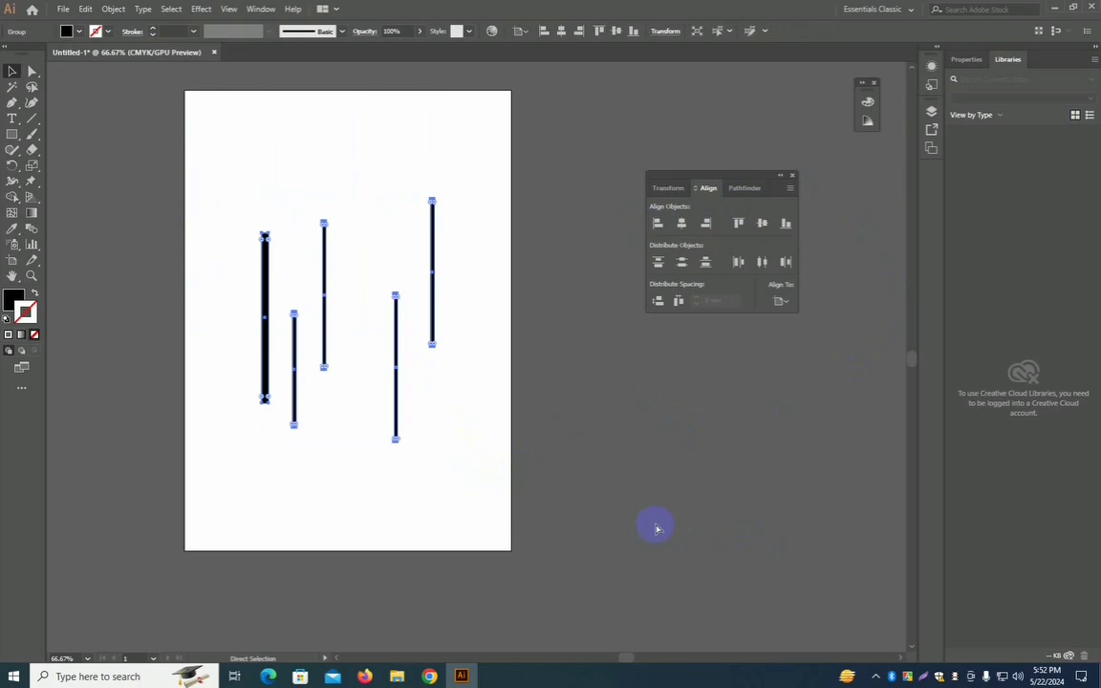
Step: Ungroup the five bars and deselect them
key("v")
left_click(443, 408)
left_click(395, 373)
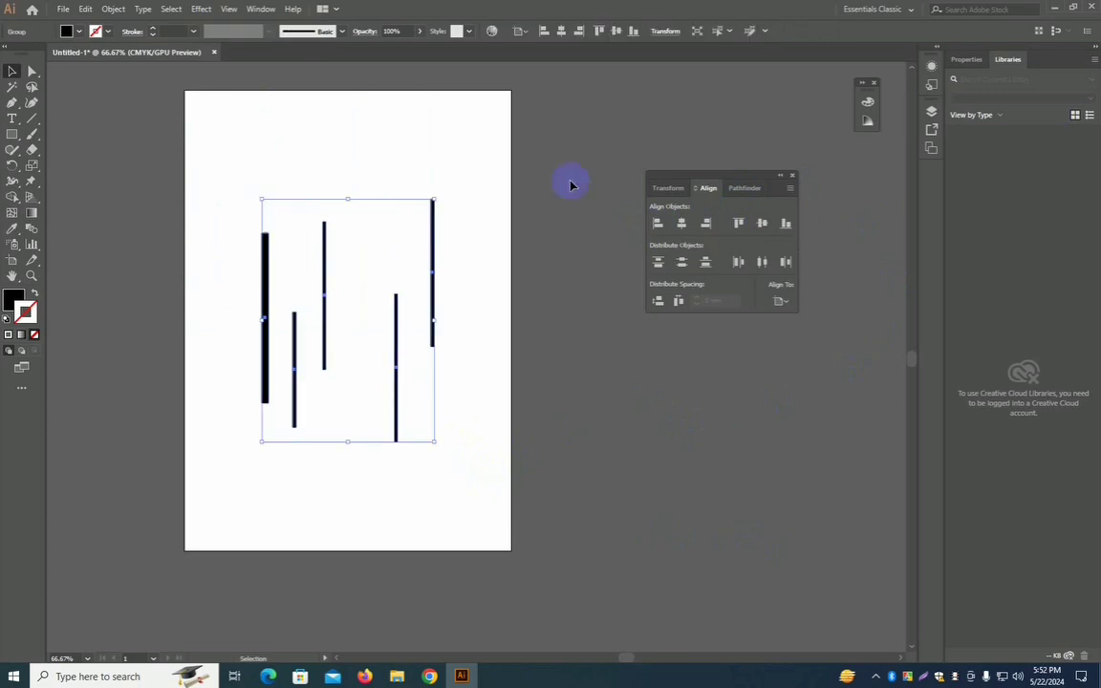
left_click(113, 9)
left_click(135, 72)
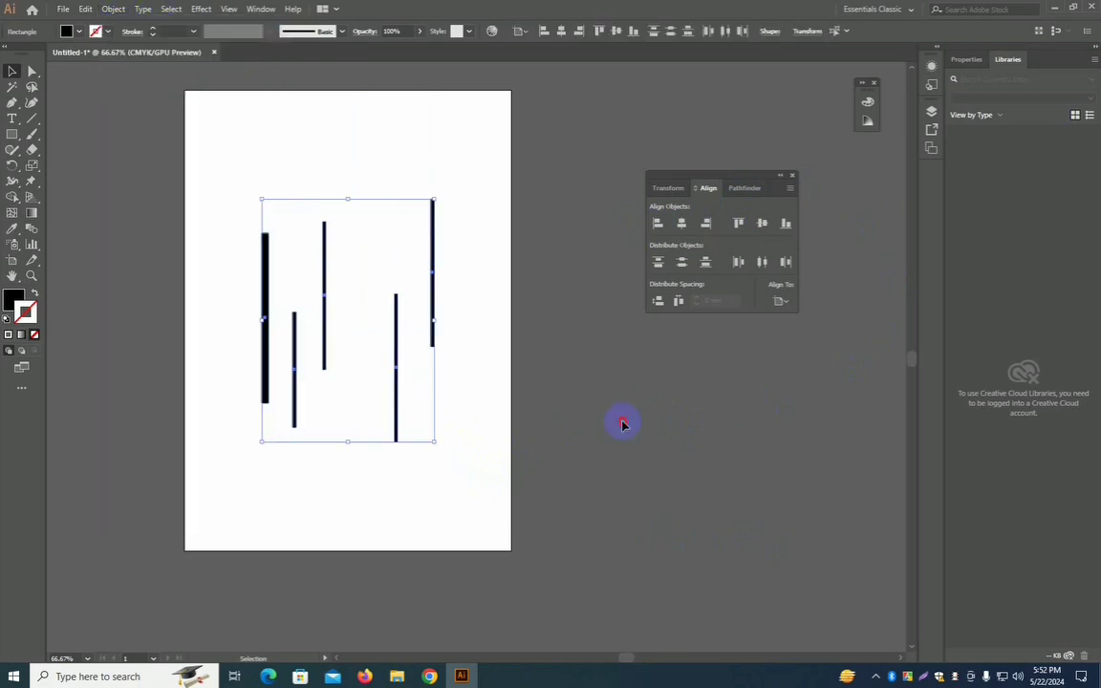
left_click(622, 423)
Step: Set the alignment reference to Align to Selection
left_click(781, 301)
left_click(808, 319)
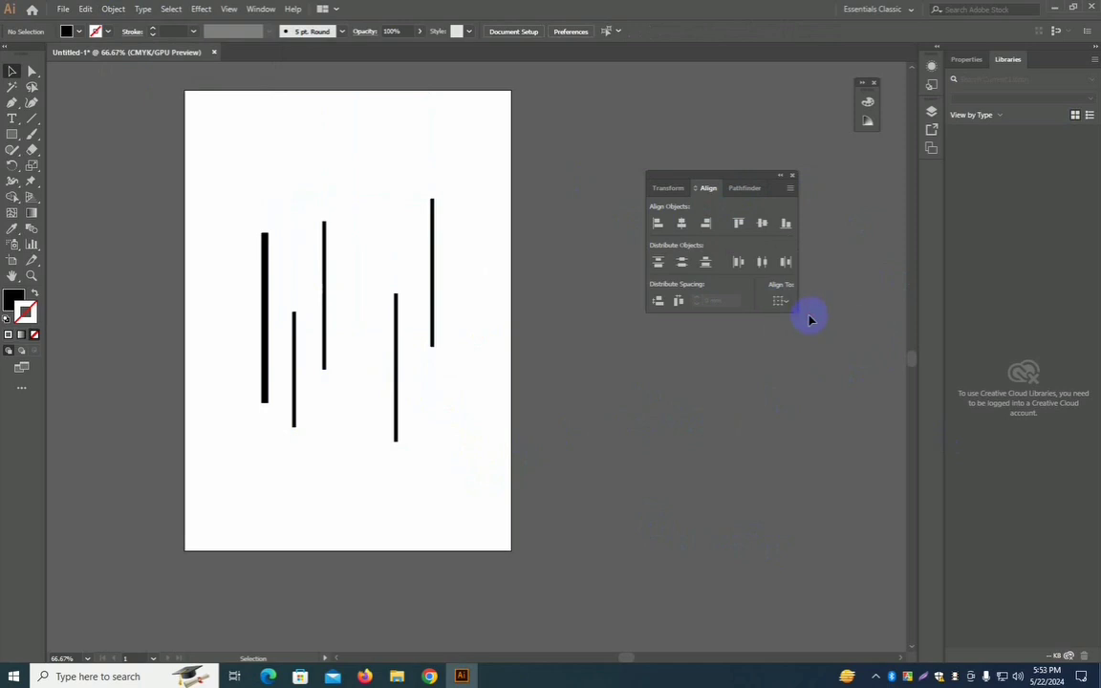
left_click(781, 301)
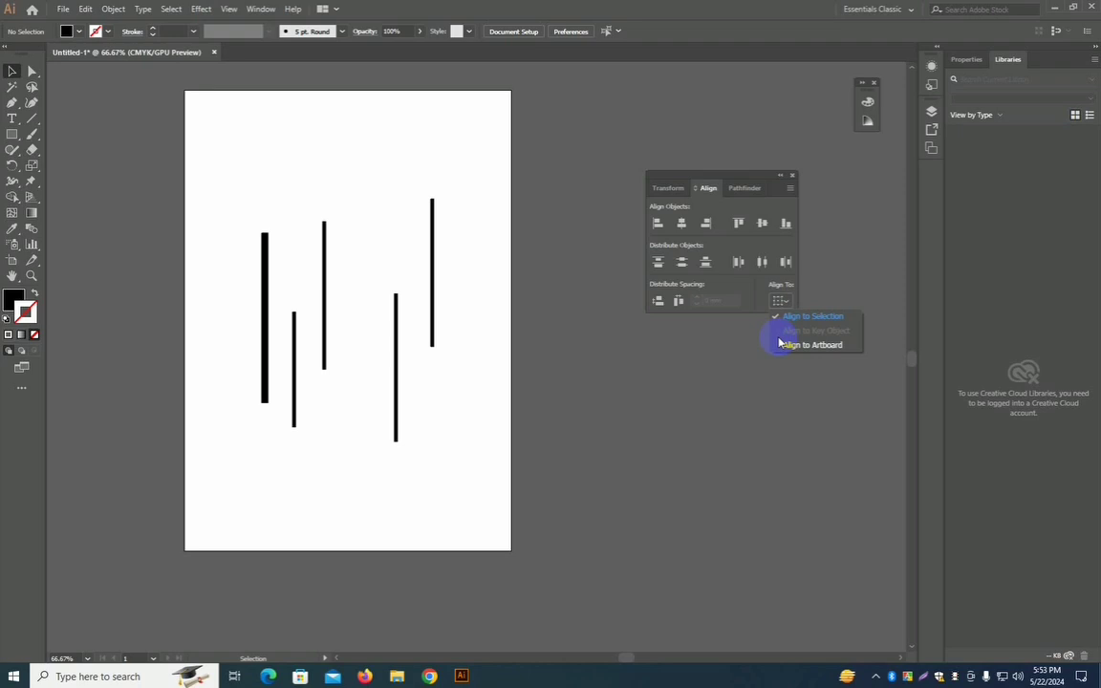
left_click(779, 342)
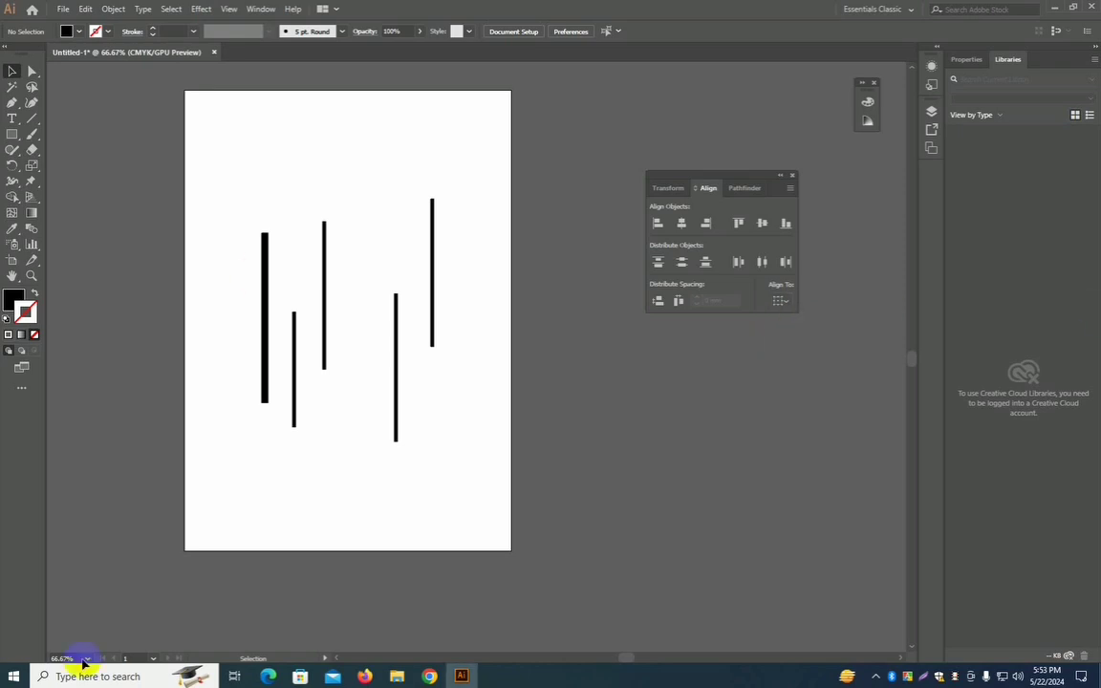
Step: Delete all five bars from the artboard and close the floating Align controls
left_click_drag(228, 194, 449, 413)
key("Delete")
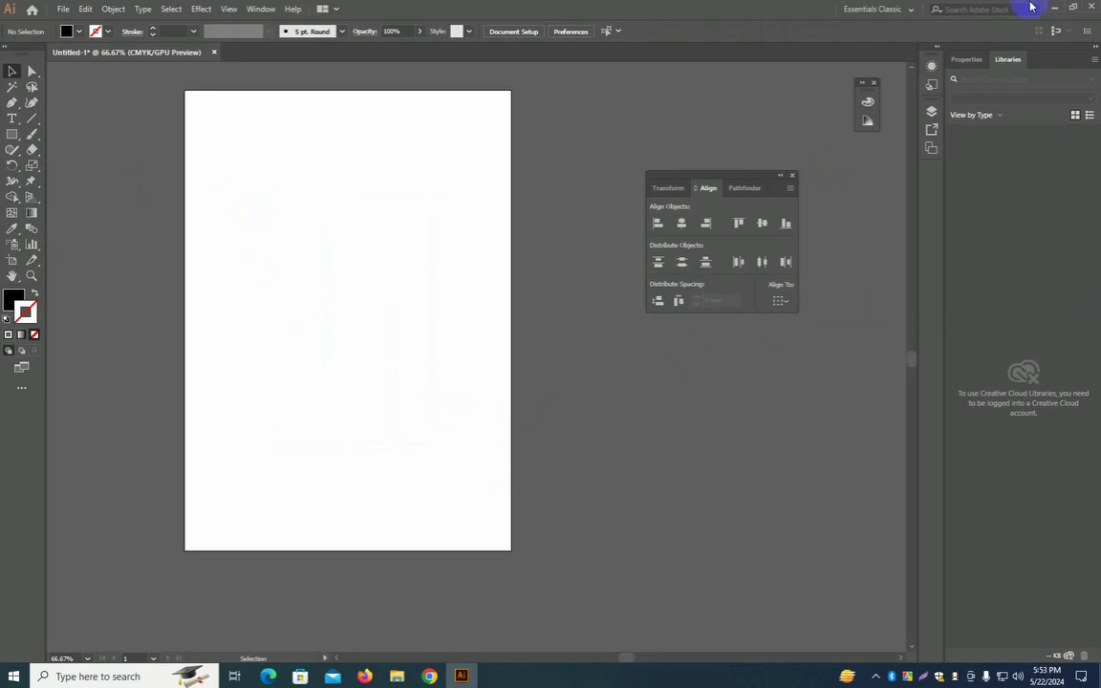
left_click(791, 177)
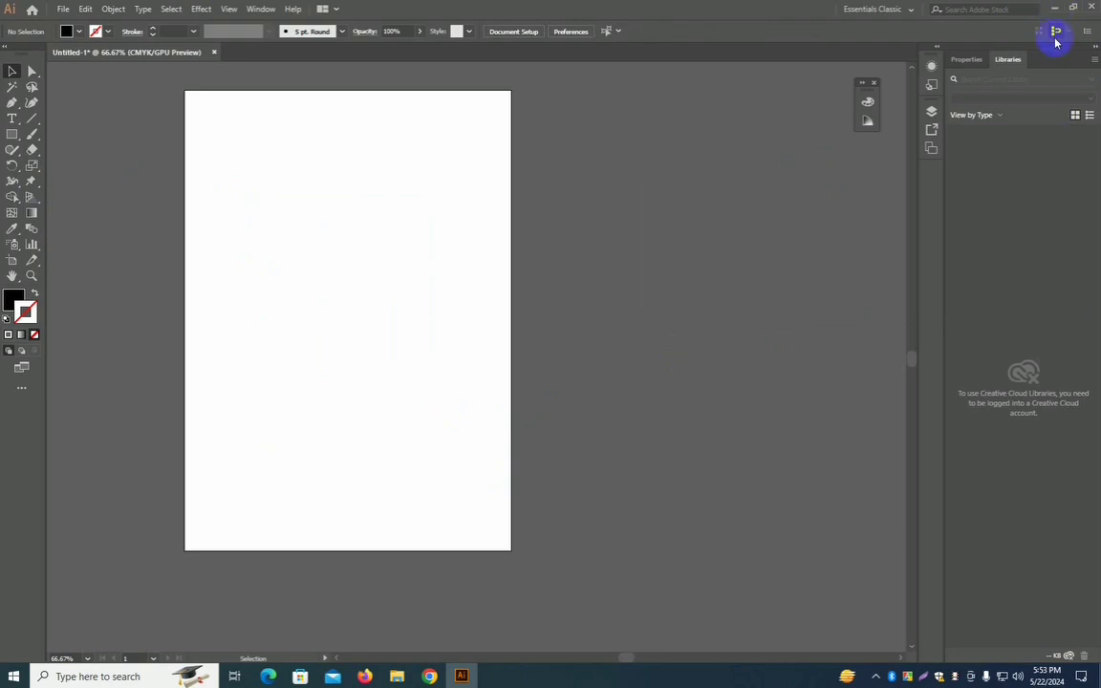
Step: Minimise Illustrator, open the link image folder inside the Class 5 Batch-40 desktop folder, and copy 6-5.jpg
left_click(1054, 9)
left_click_drag(631, 292, 718, 214)
double_click(718, 214)
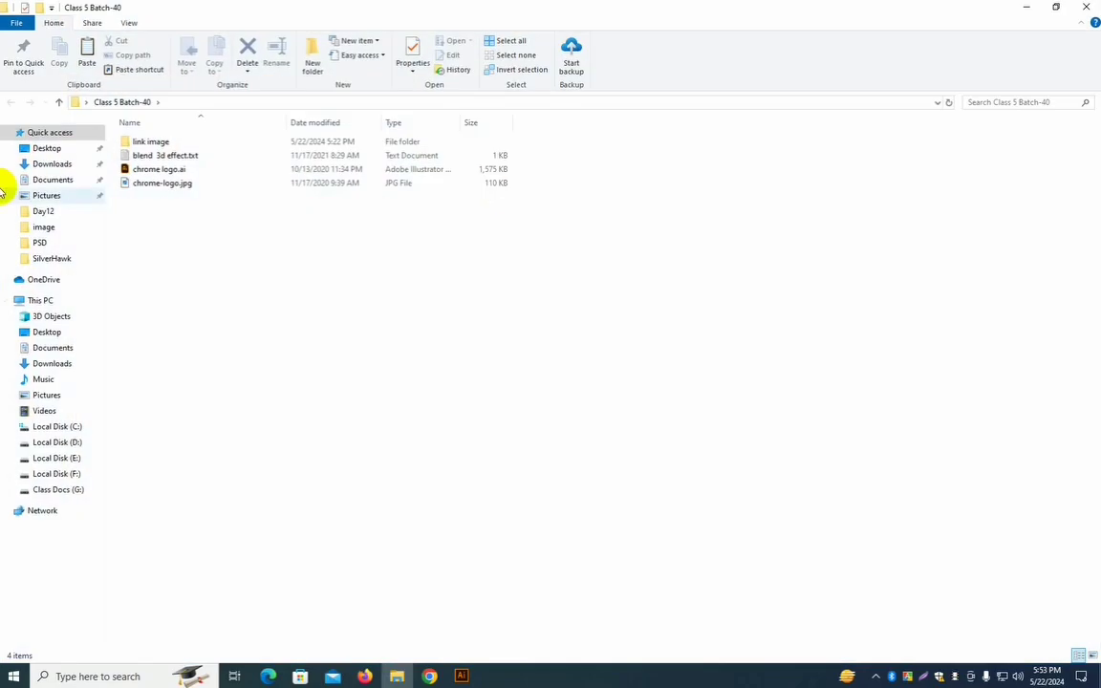
double_click(147, 142)
left_click(169, 159)
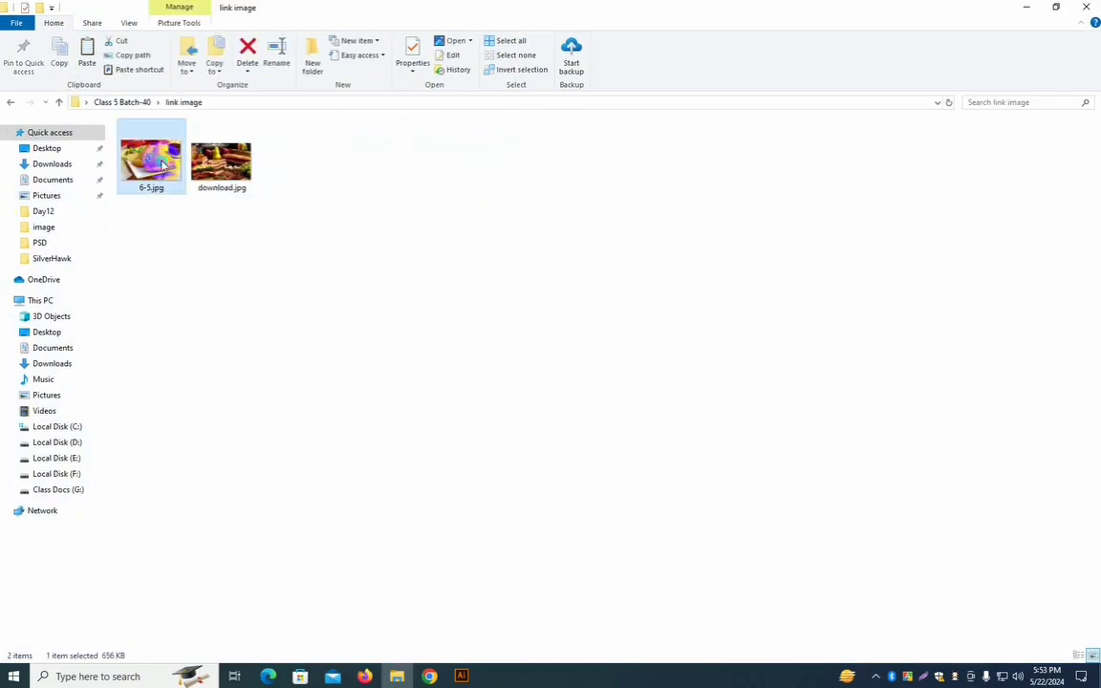
right_click(161, 163)
left_click(196, 526)
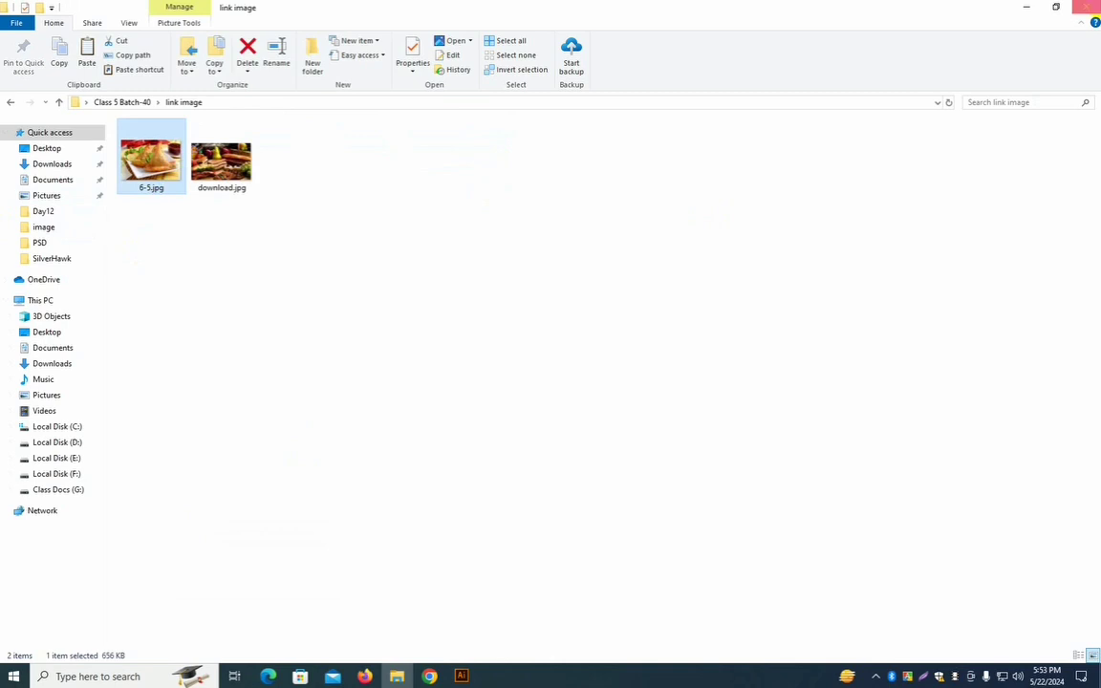
Step: Paste 6-5.jpg onto the desktop, place its icon in free space, and preview the picture
left_click(1090, 7)
right_click(543, 222)
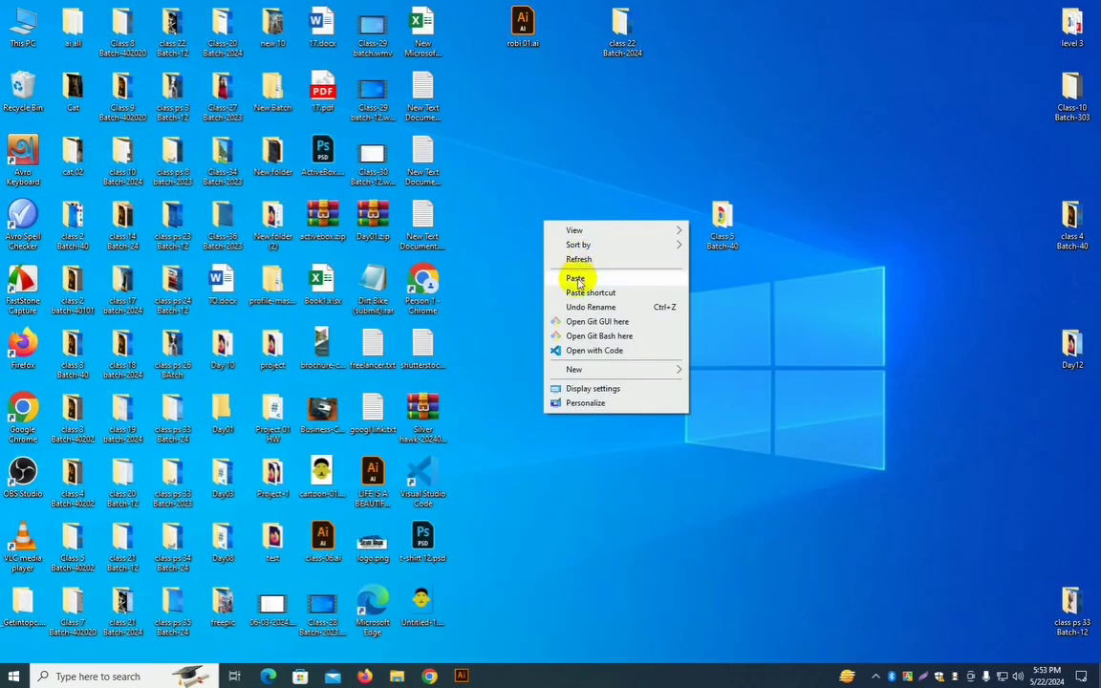
left_click(556, 276)
left_click_drag(588, 167, 497, 225)
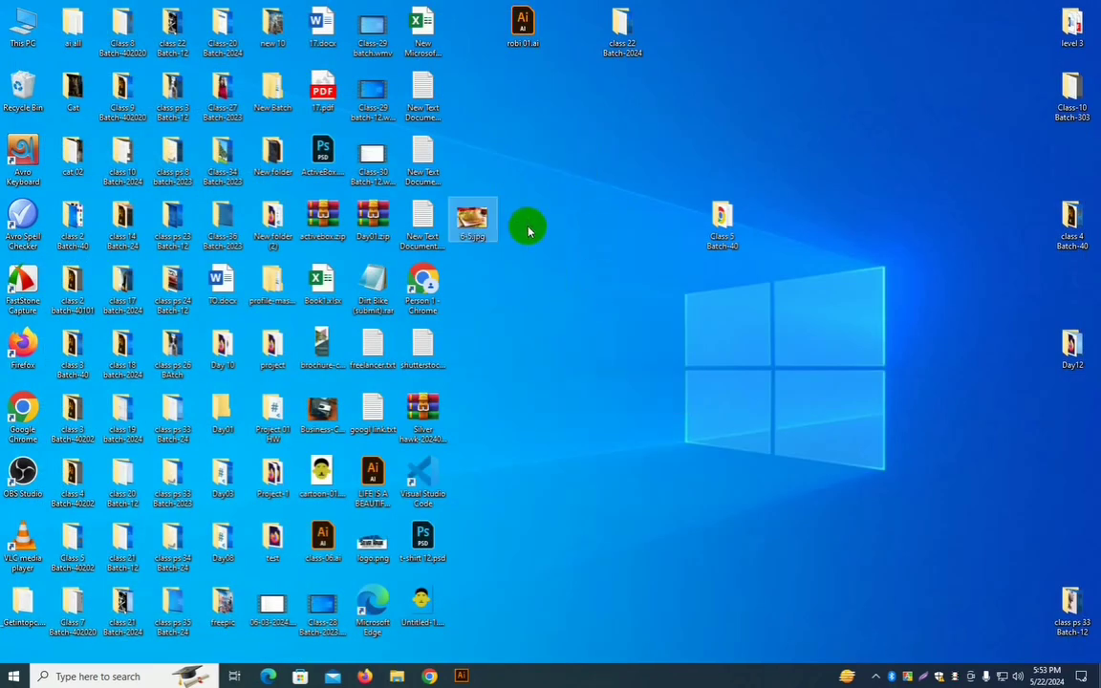
double_click(472, 229)
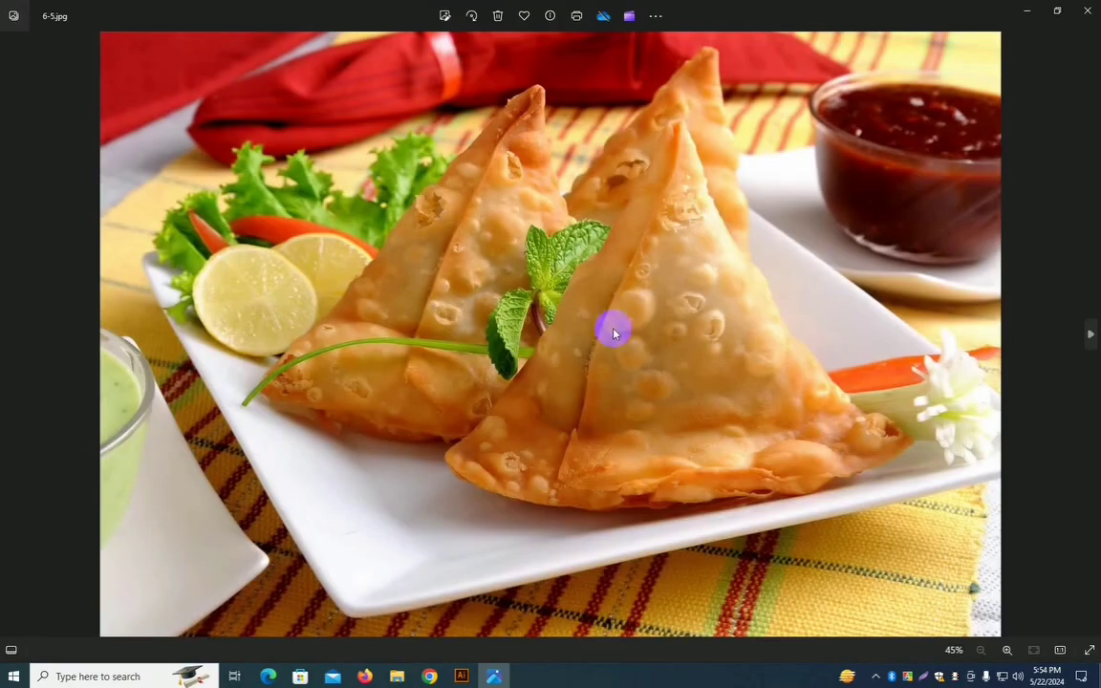
left_click(1087, 10)
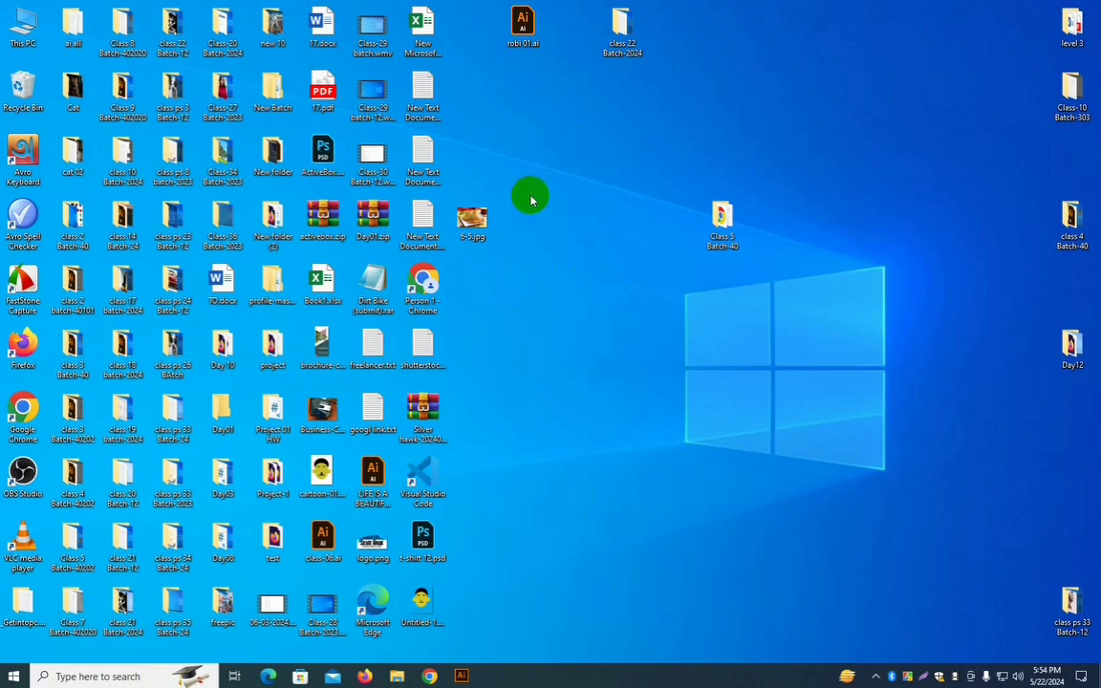
Step: Bring 6-5.jpg from the desktop into the open Illustrator document as a linked image
left_click(481, 216)
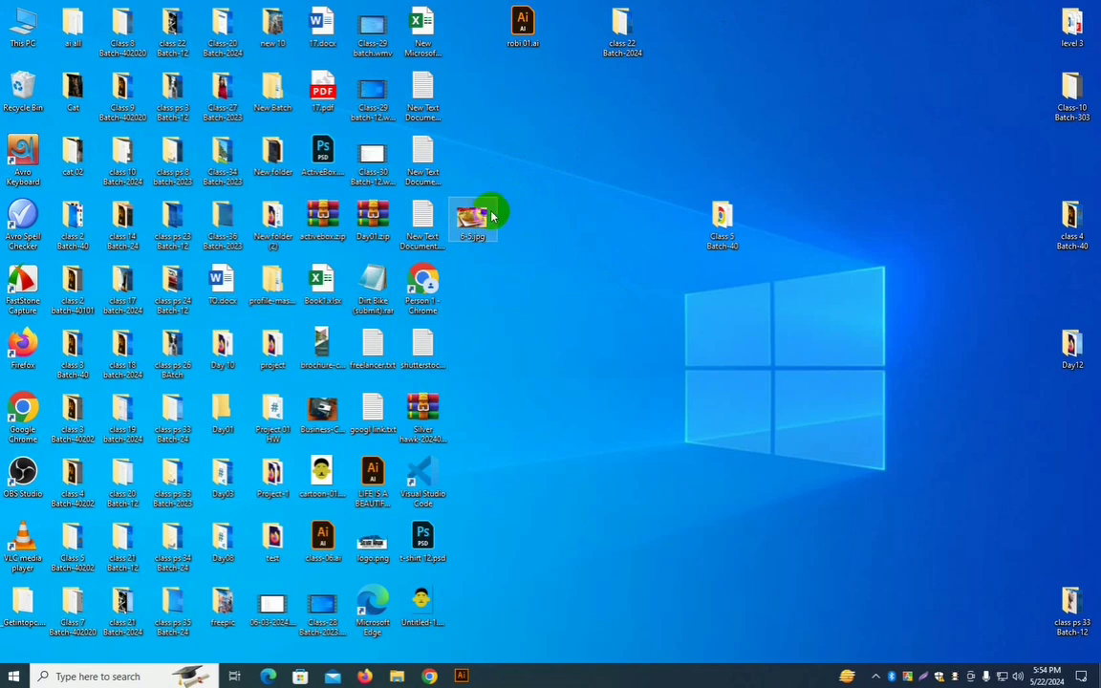
left_click_drag(472, 220, 356, 298)
key("ctrl+alt+space")
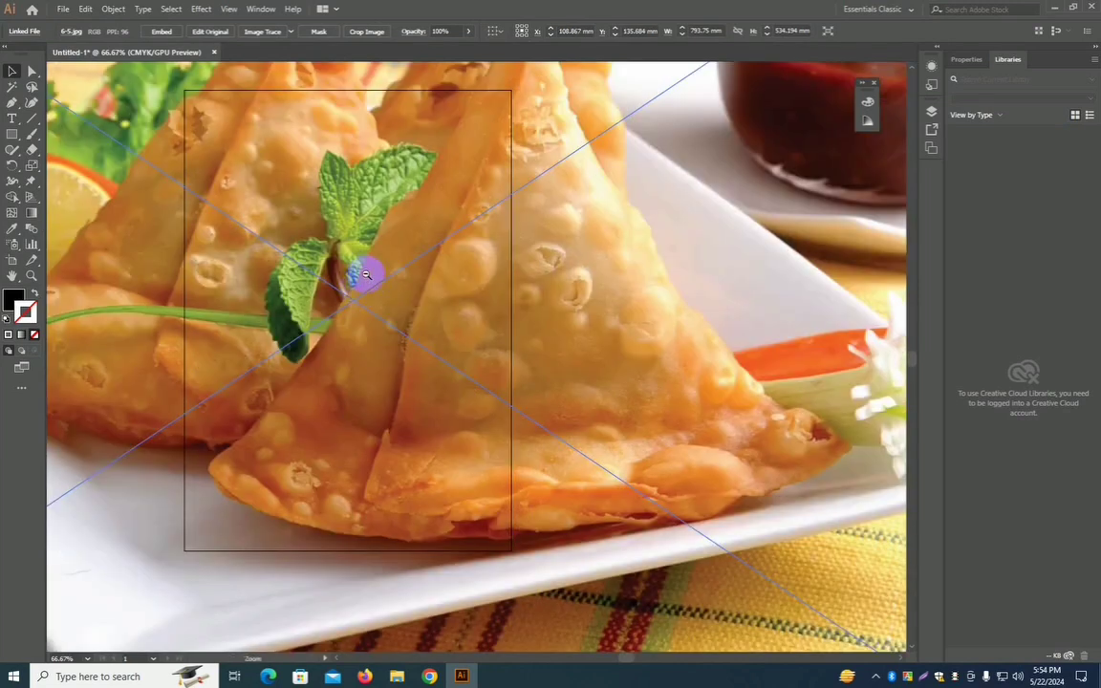
left_click(366, 274, "ctrl+alt")
left_click(366, 275, "ctrl+alt")
left_click_drag(594, 373, 543, 285)
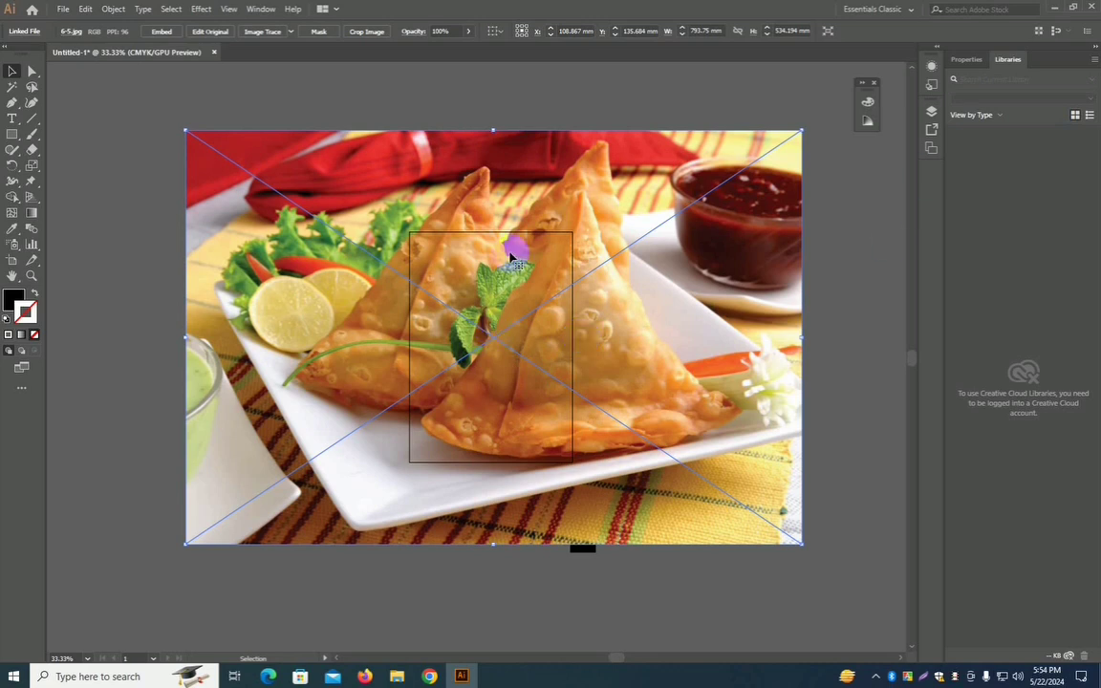
Step: Delete the samosa image and the small black rectangle below the artboard
key("Delete")
left_click(584, 541)
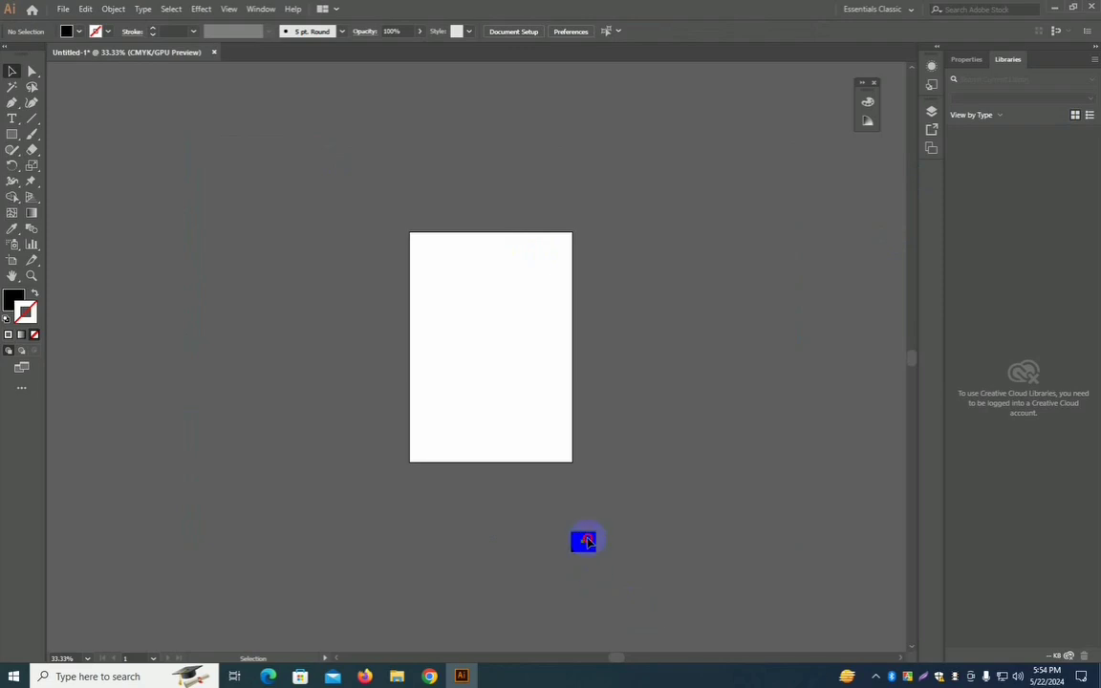
key("Delete")
Step: Use Place to insert 6-5.jpg from the Desktop into the document with the Link option enabled
left_click(63, 9)
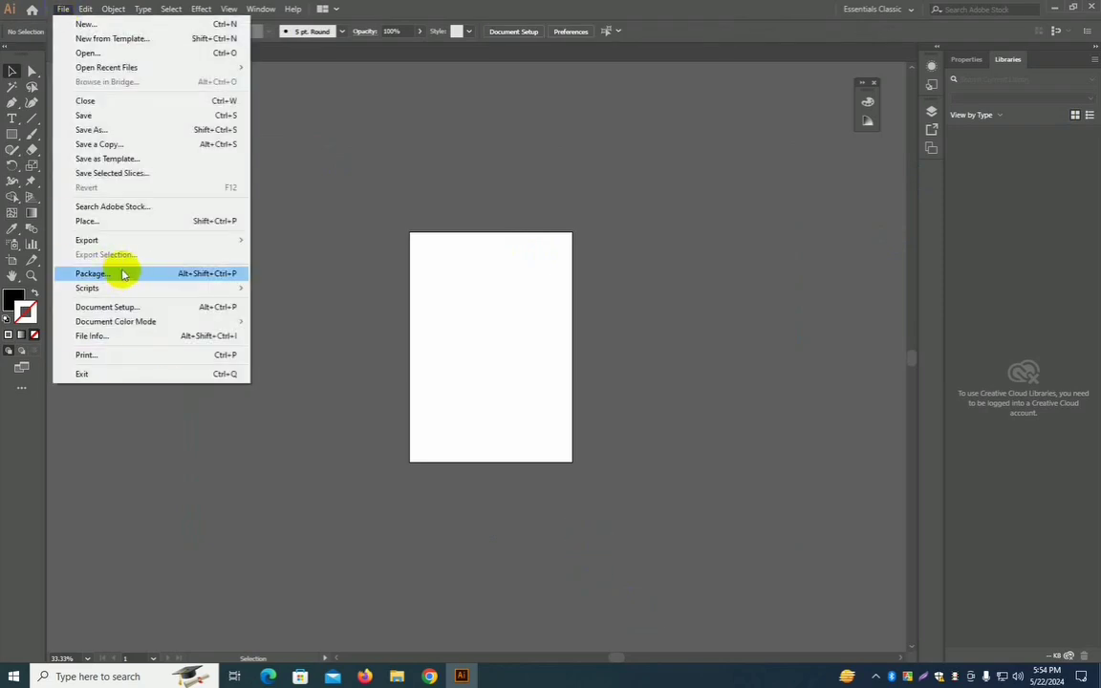
left_click(105, 232)
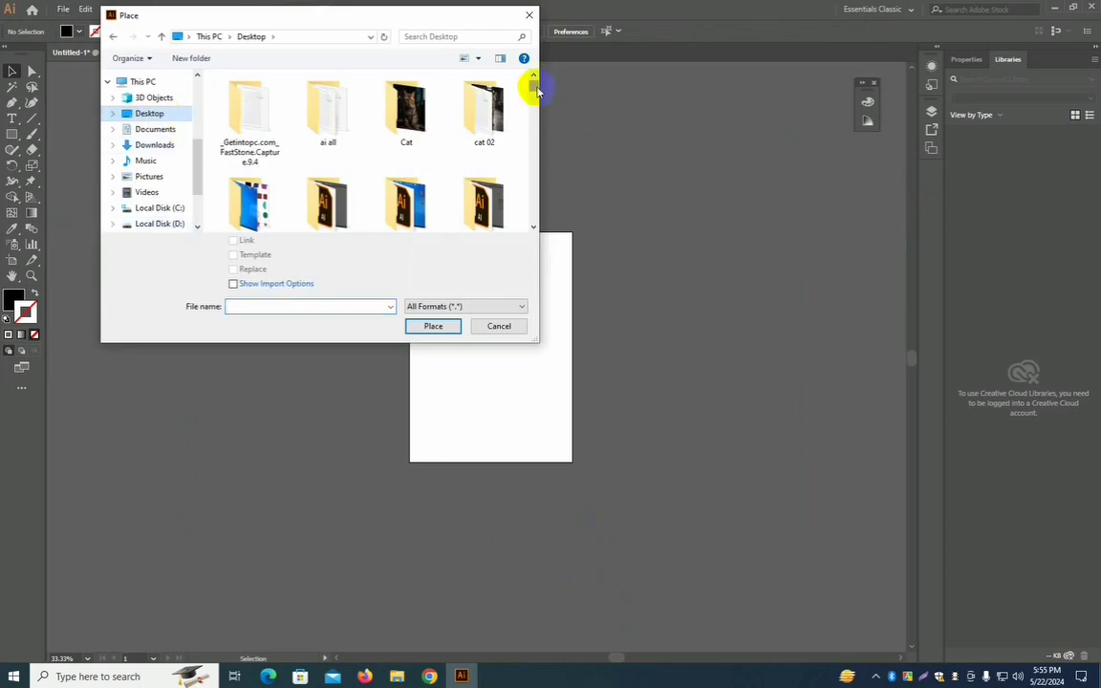
left_click_drag(532, 86, 520, 223)
left_click_drag(517, 231, 525, 164)
left_click(334, 155)
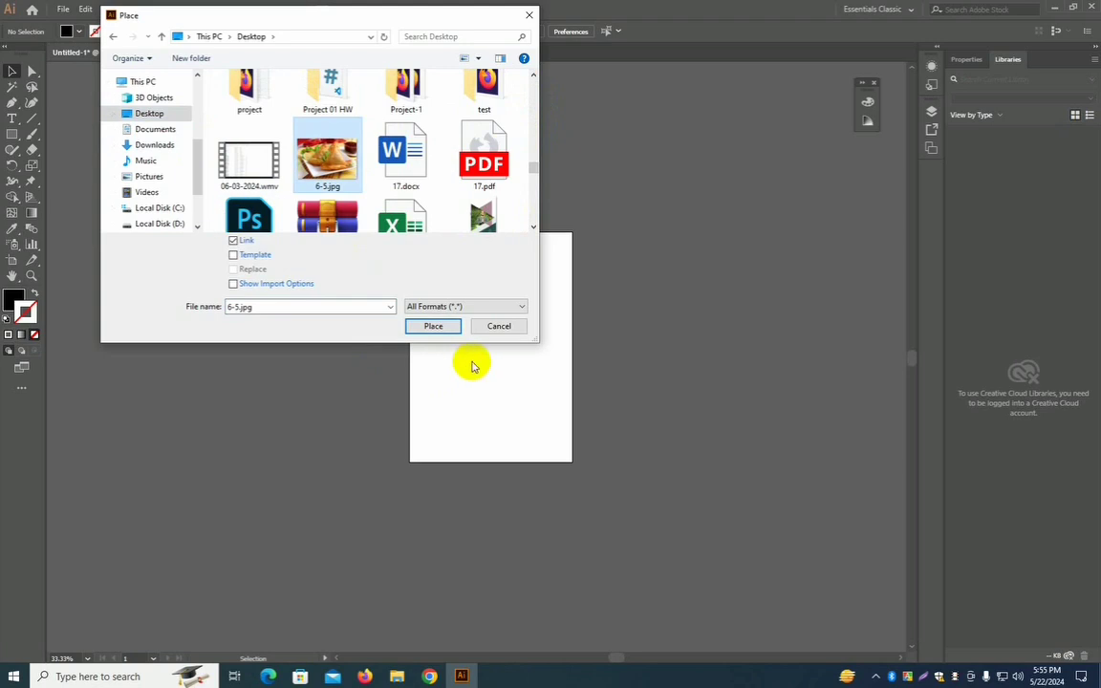
left_click(431, 325)
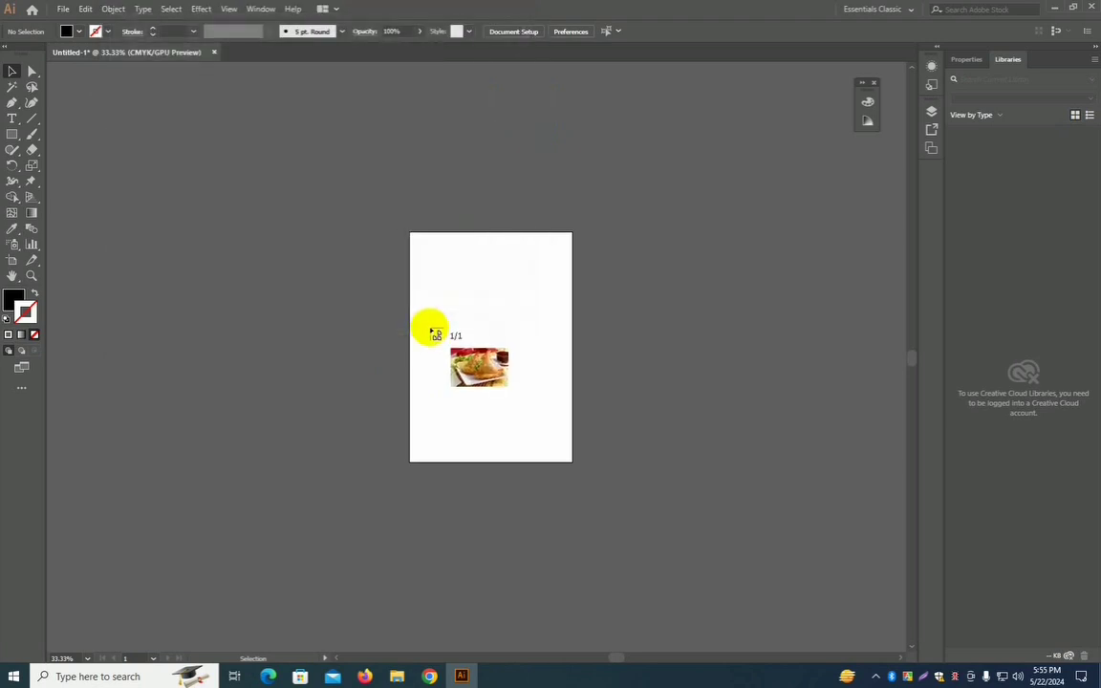
left_click(472, 265)
Step: Scale the placed image down proportionally to about 245 by 165 mm and move it over the artboard's upper half
key("ctrl+minus")
left_click_drag(640, 381, 460, 263)
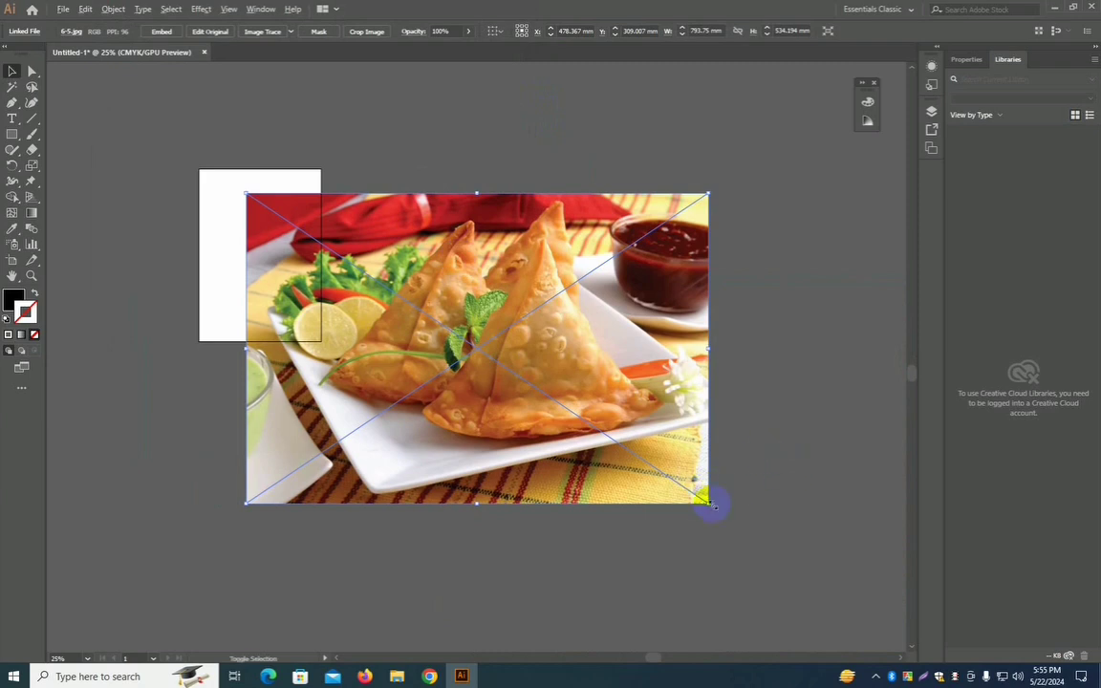
left_click_drag(708, 500, 588, 401)
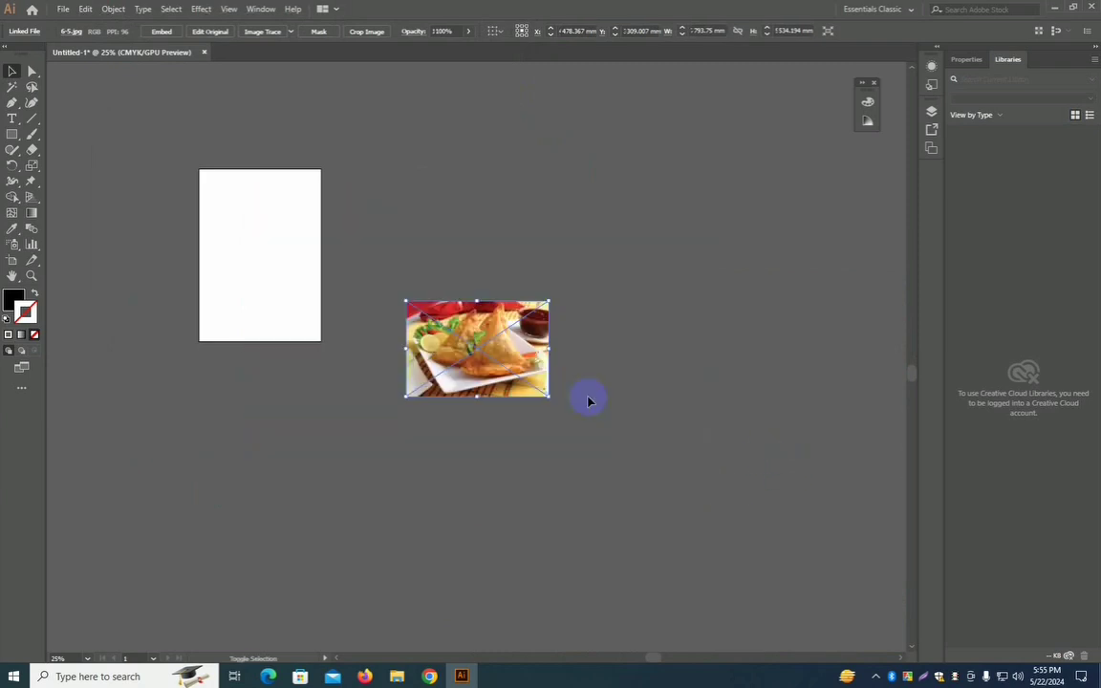
left_click_drag(363, 343, 509, 400)
left_click_drag(632, 421, 408, 298)
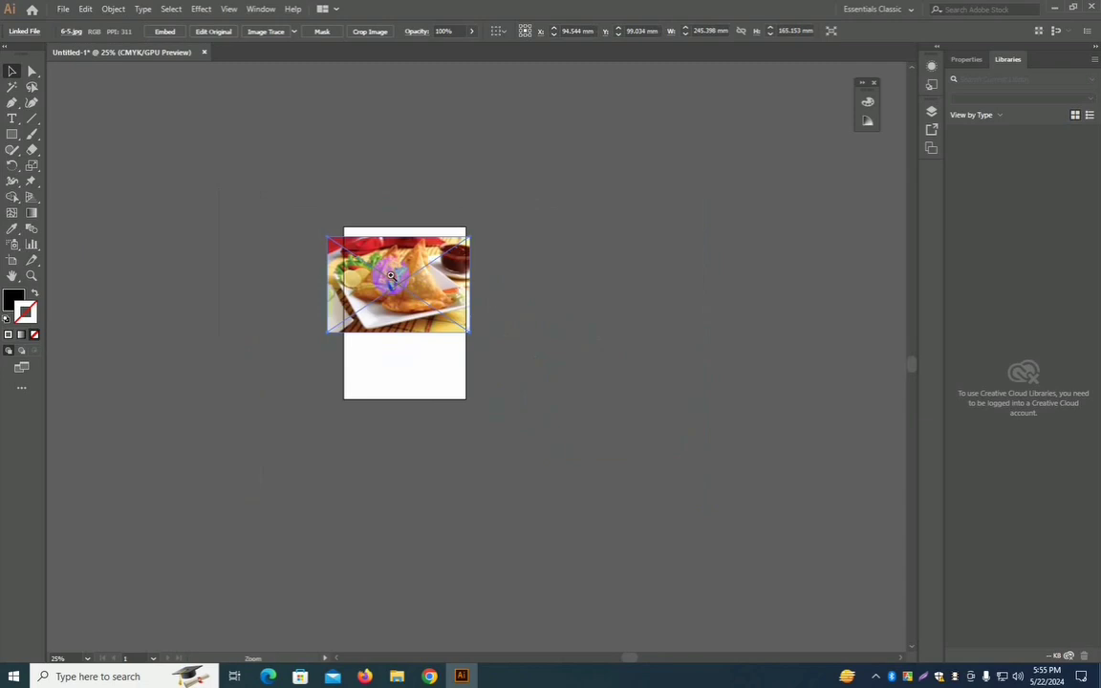
Step: Shrink the linked image to about 147 by 99 mm and position it within the artboard near its top edge
left_click(391, 275, "ctrl")
left_click(392, 276, "ctrl")
left_click_drag(741, 472, 503, 224)
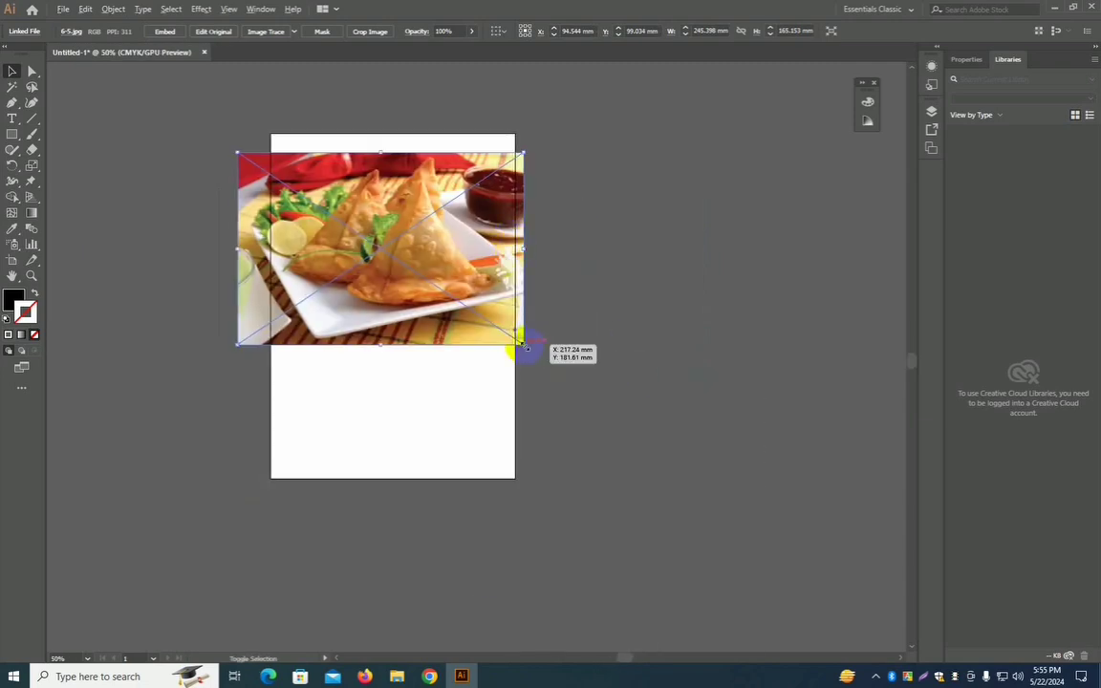
left_click_drag(523, 346, 481, 312)
left_click_drag(366, 267, 384, 231)
left_click(731, 325)
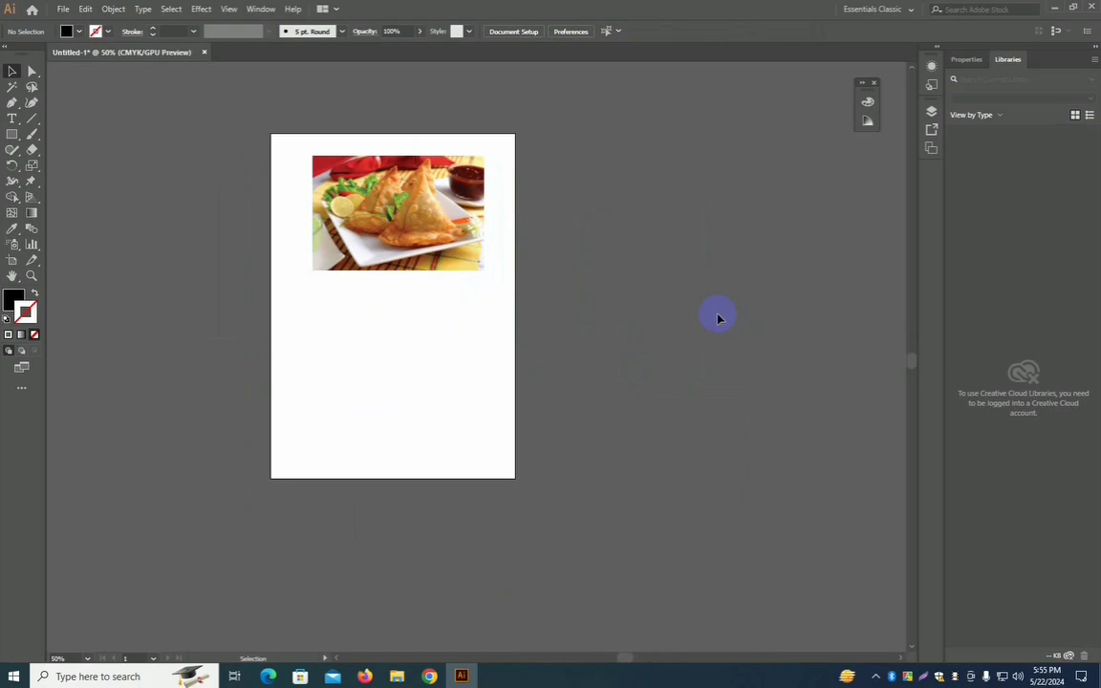
left_click(457, 223)
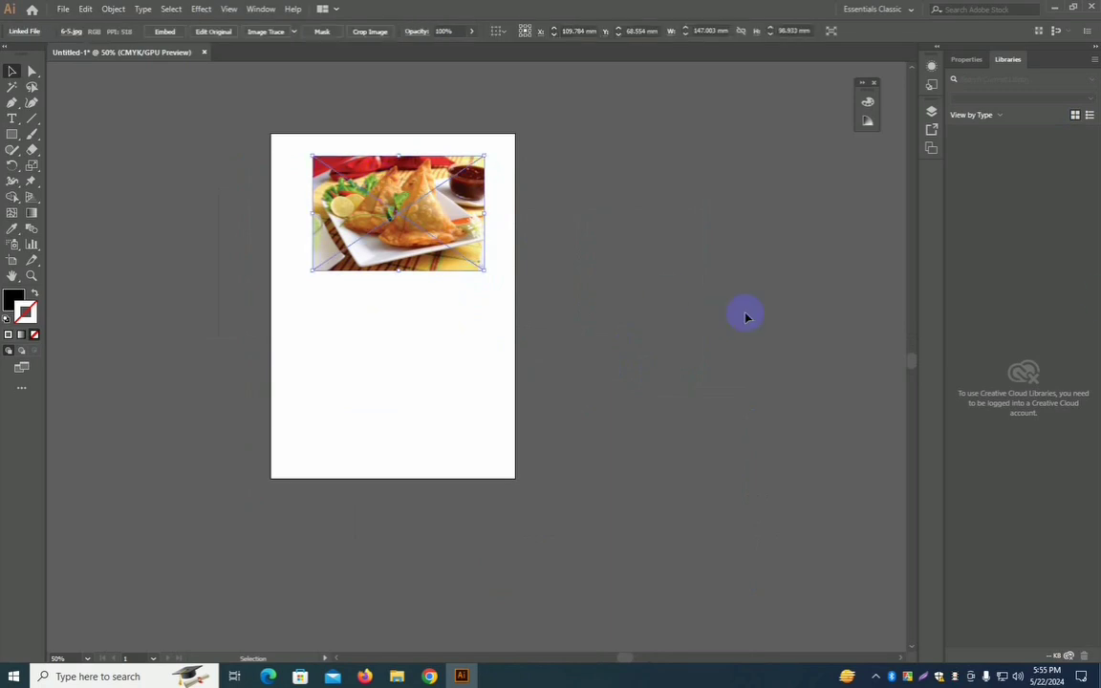
left_click(668, 291)
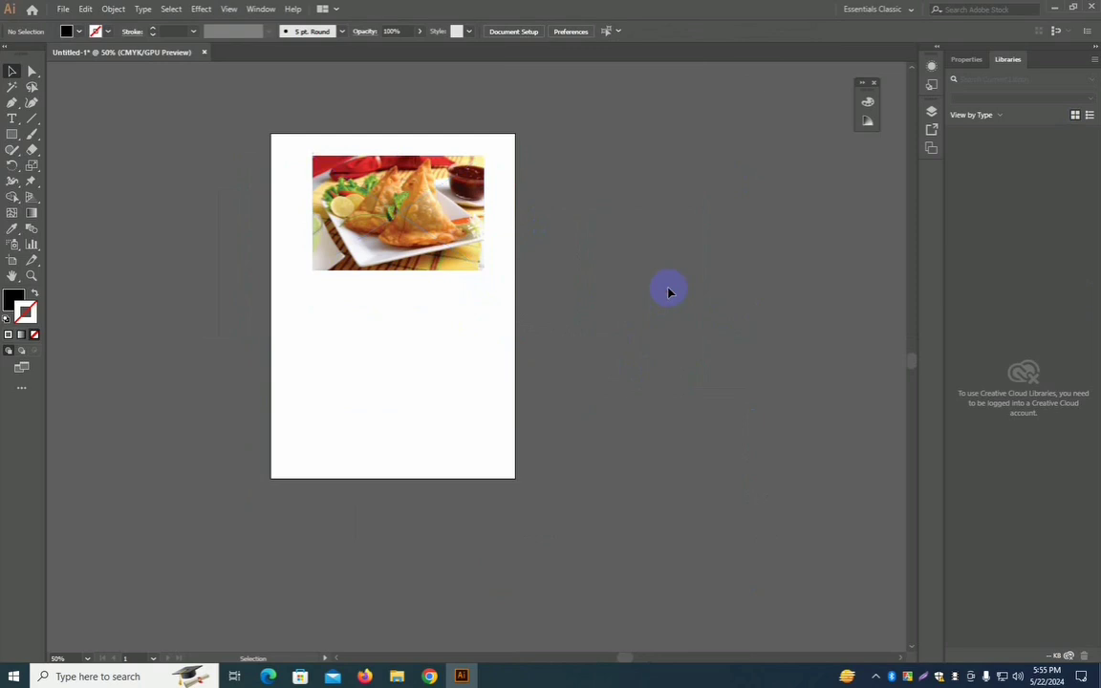
Step: Save the document to the Desktop as link in Adobe Illustrator (*.AI) format, keeping the Illustrator CC version and default options
left_click(63, 10)
left_click(103, 130)
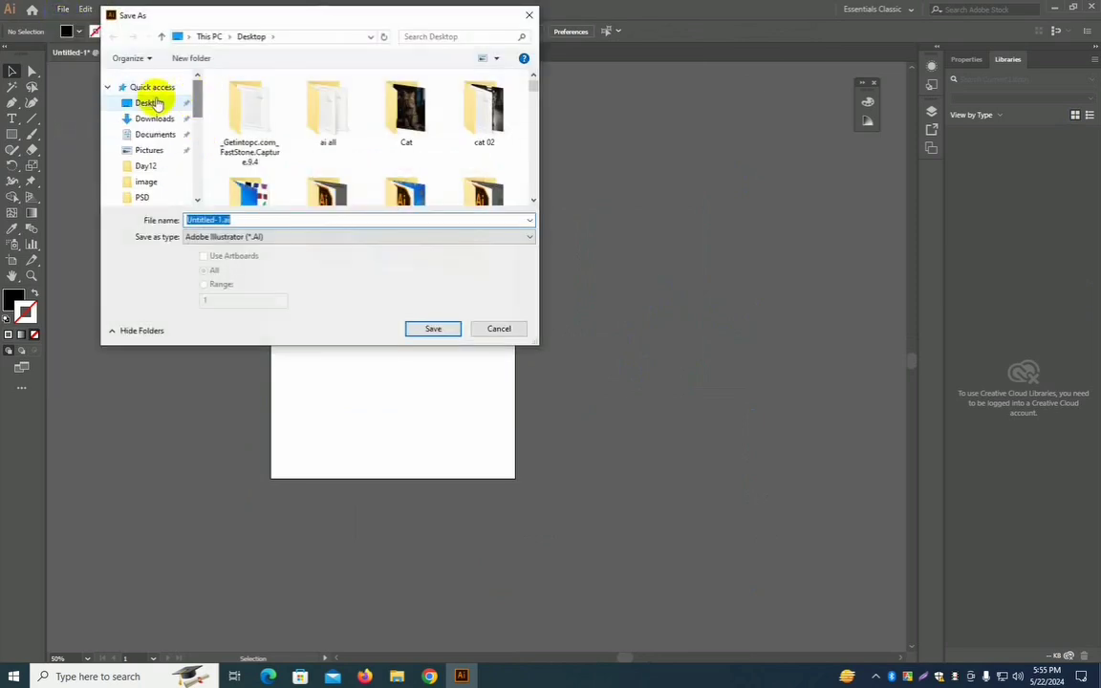
left_click(150, 103)
type("link")
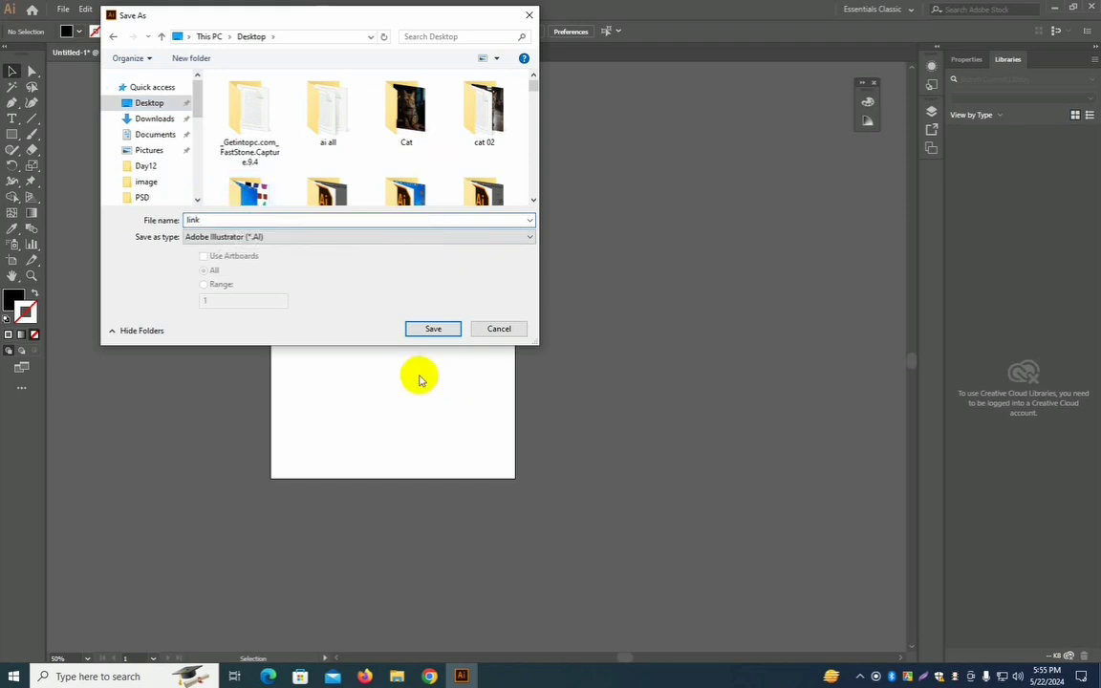
left_click(433, 329)
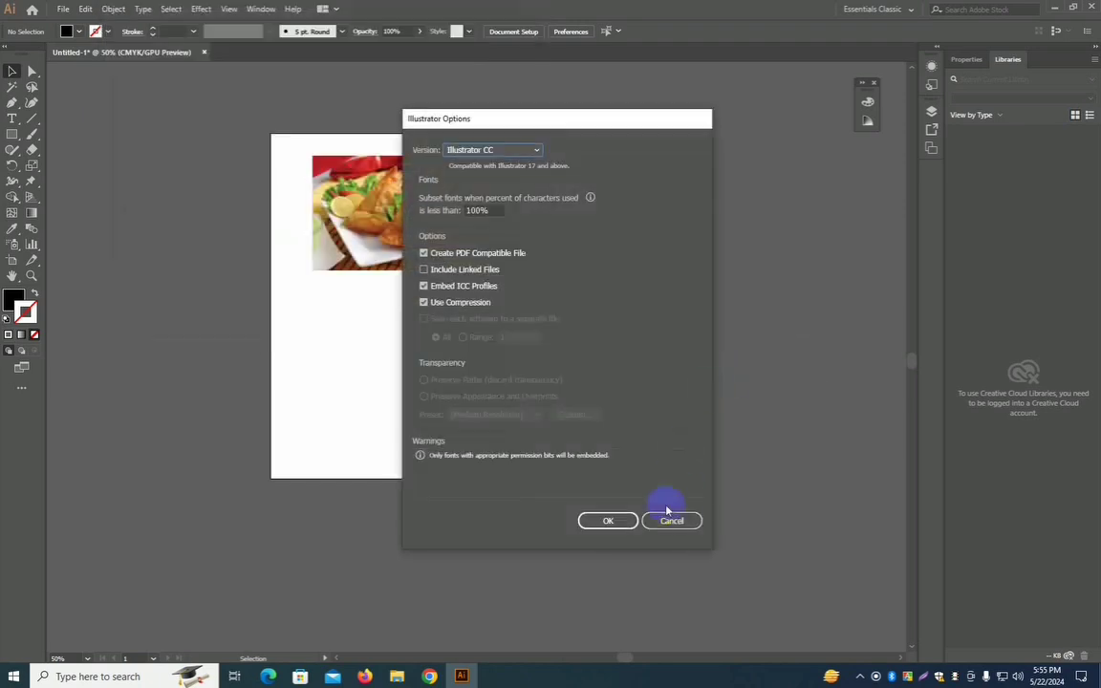
left_click(612, 523)
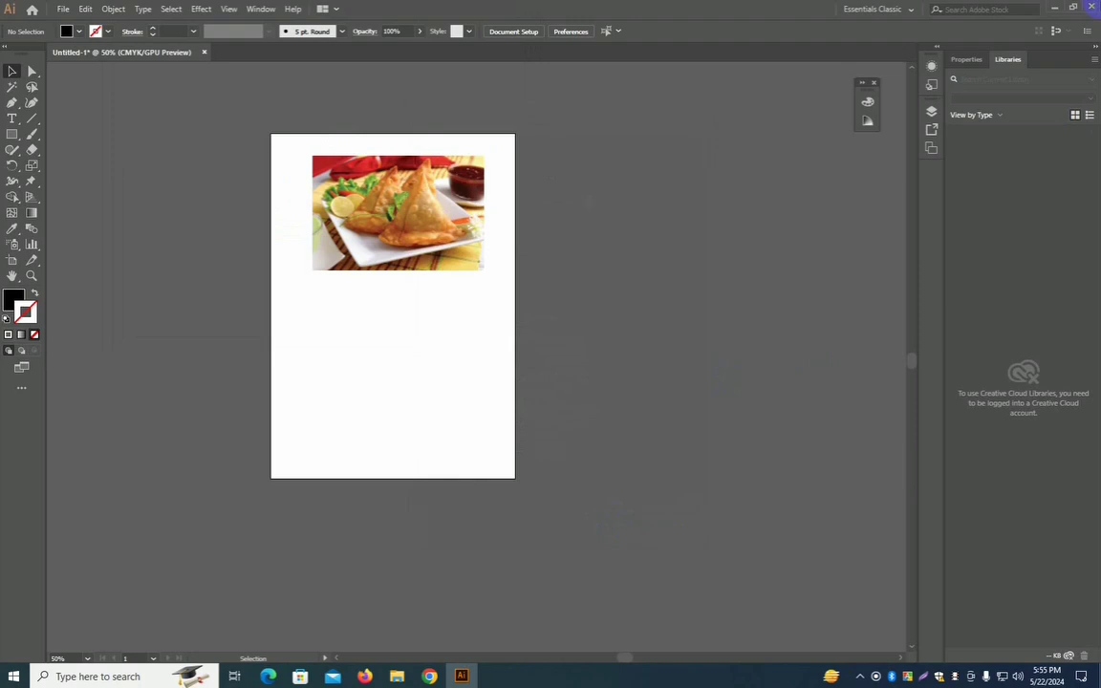
Step: Check the desktop for the saved link.ai file, and close the document in Illustrator
left_click(1056, 8)
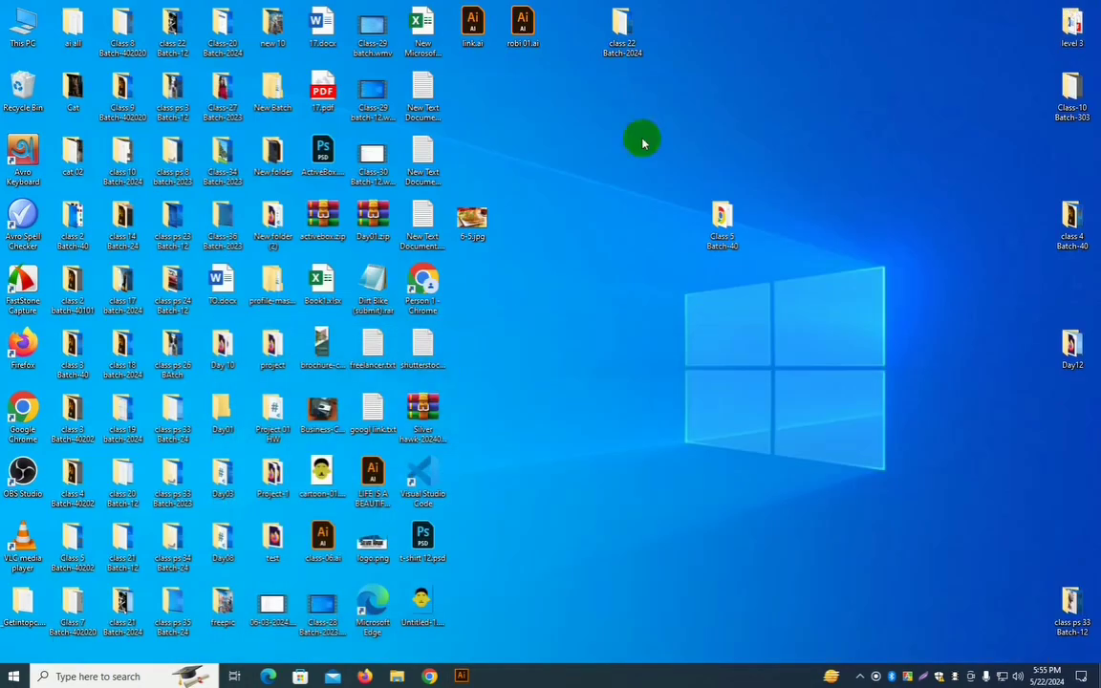
left_click(460, 676)
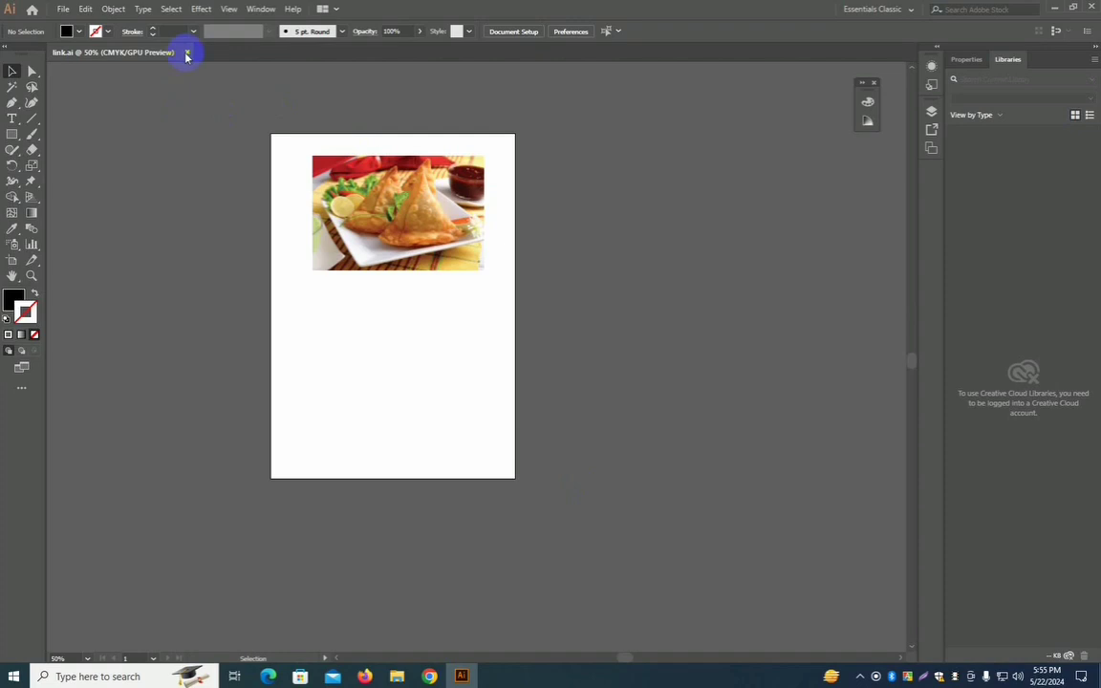
left_click(187, 53)
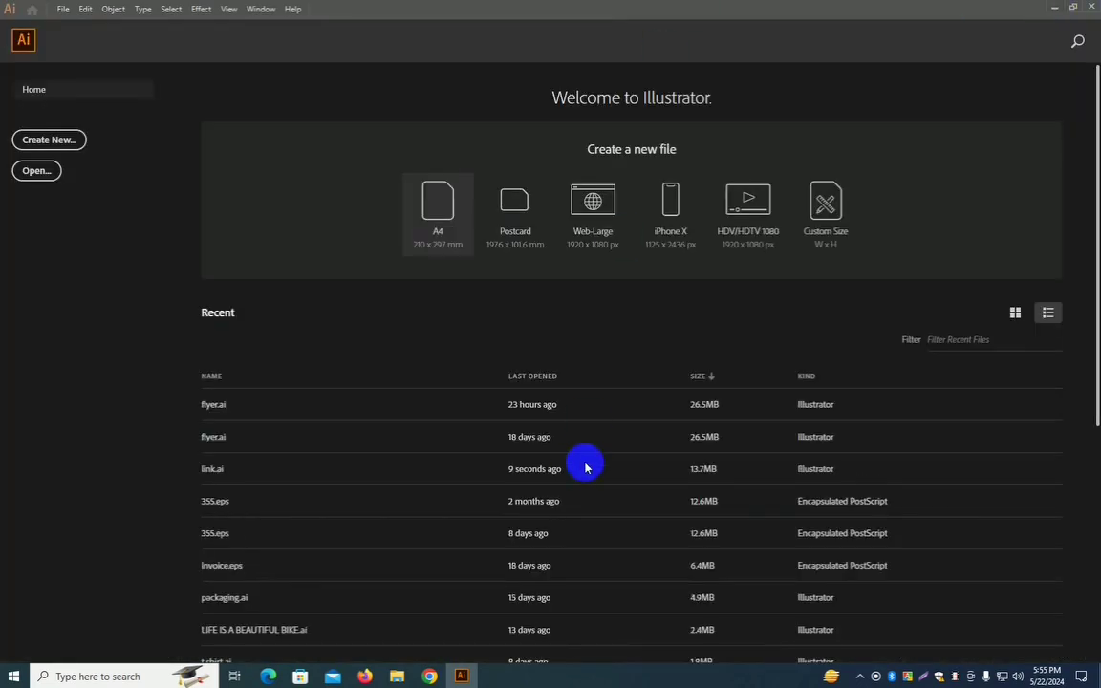
Step: Switch to the desktop and move 6-5.jpg into the root of Local Disk (D:) with cut and paste, closing the folder window when done
key("super+d")
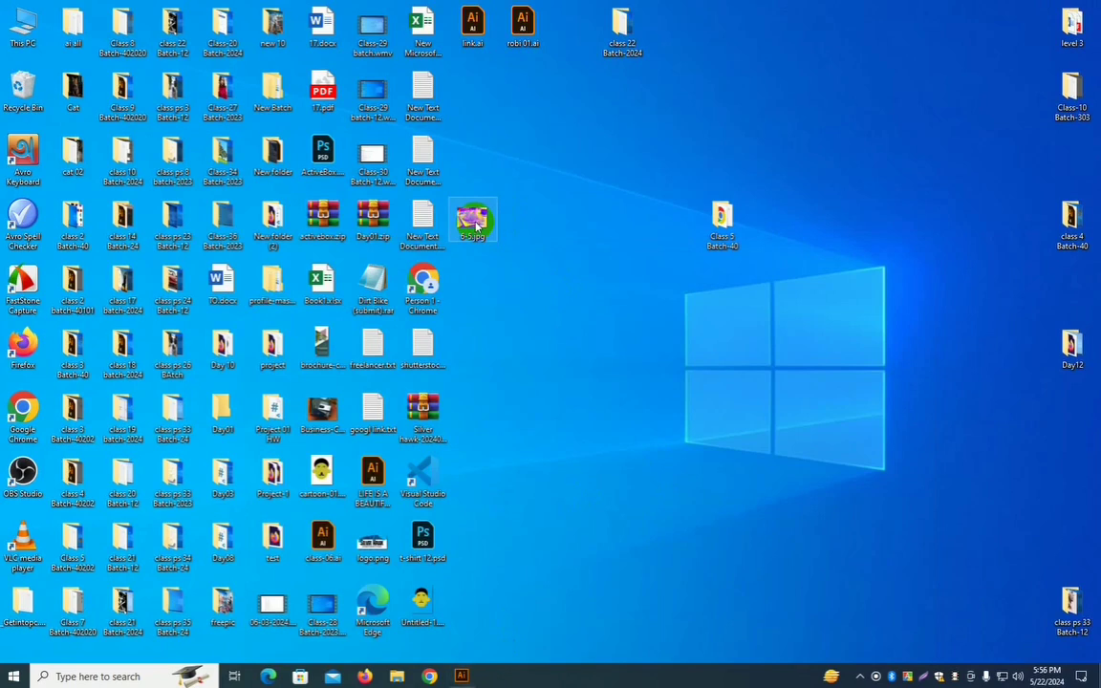
left_click_drag(475, 222, 469, 155)
right_click(467, 152)
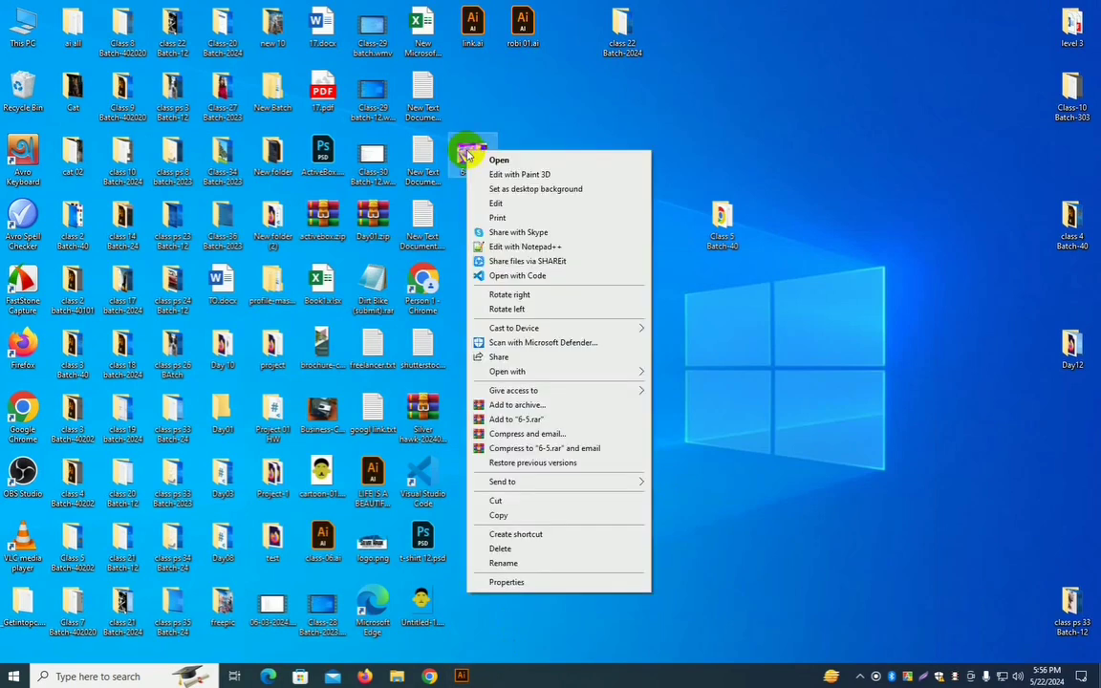
left_click(507, 502)
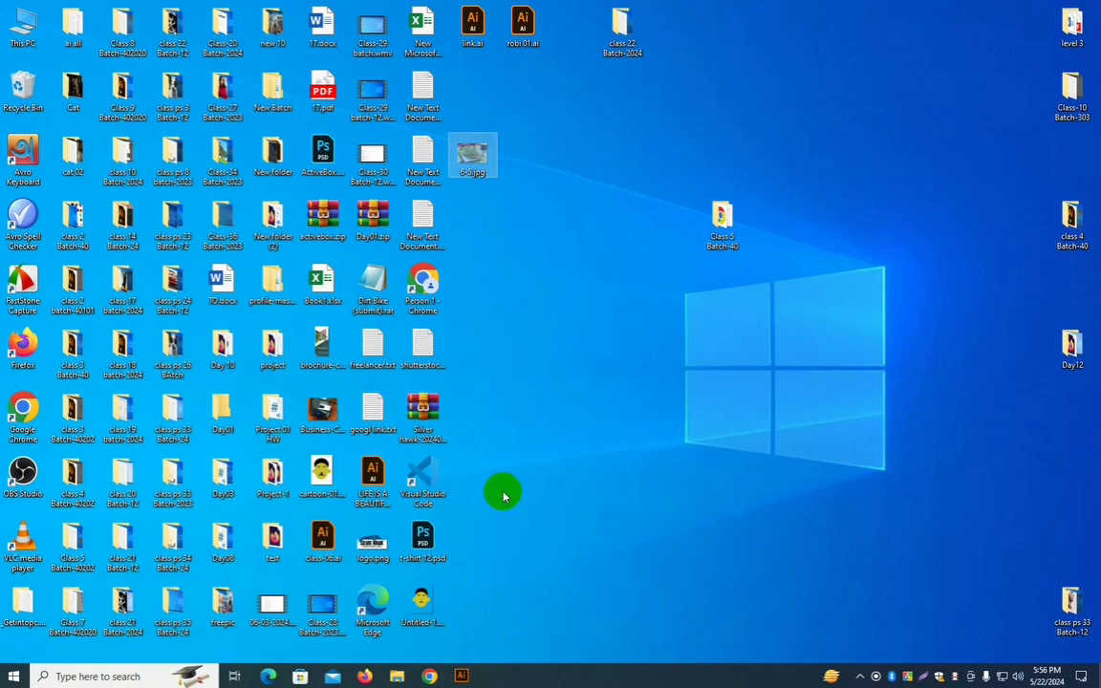
double_click(21, 21)
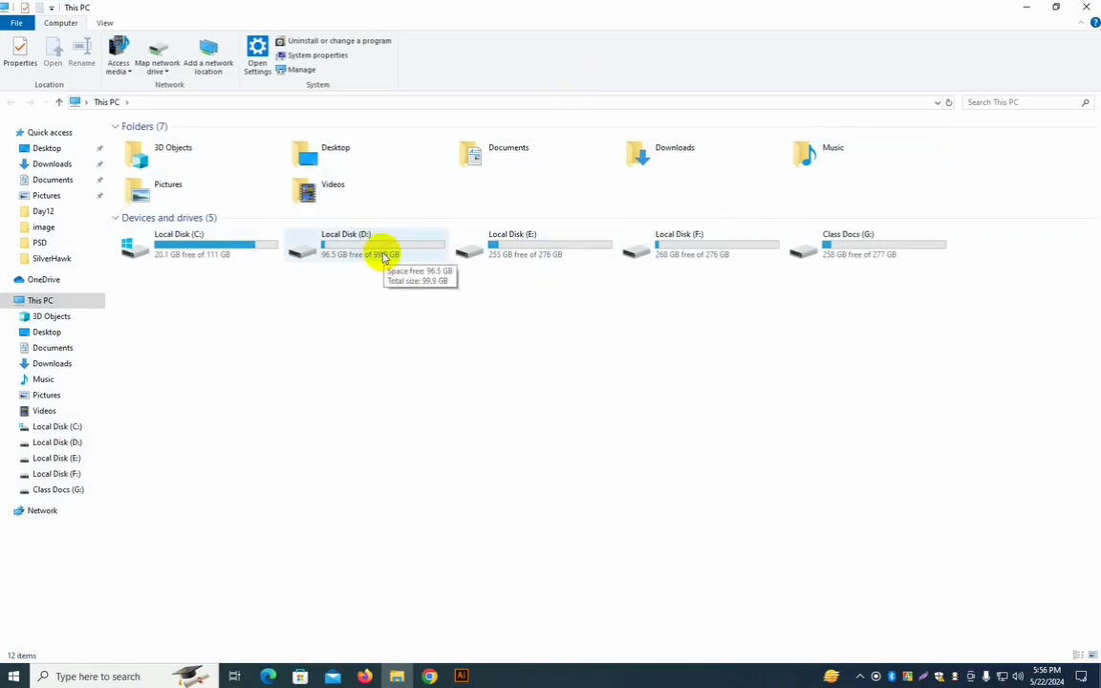
left_click(375, 250)
double_click(374, 251)
right_click(357, 258)
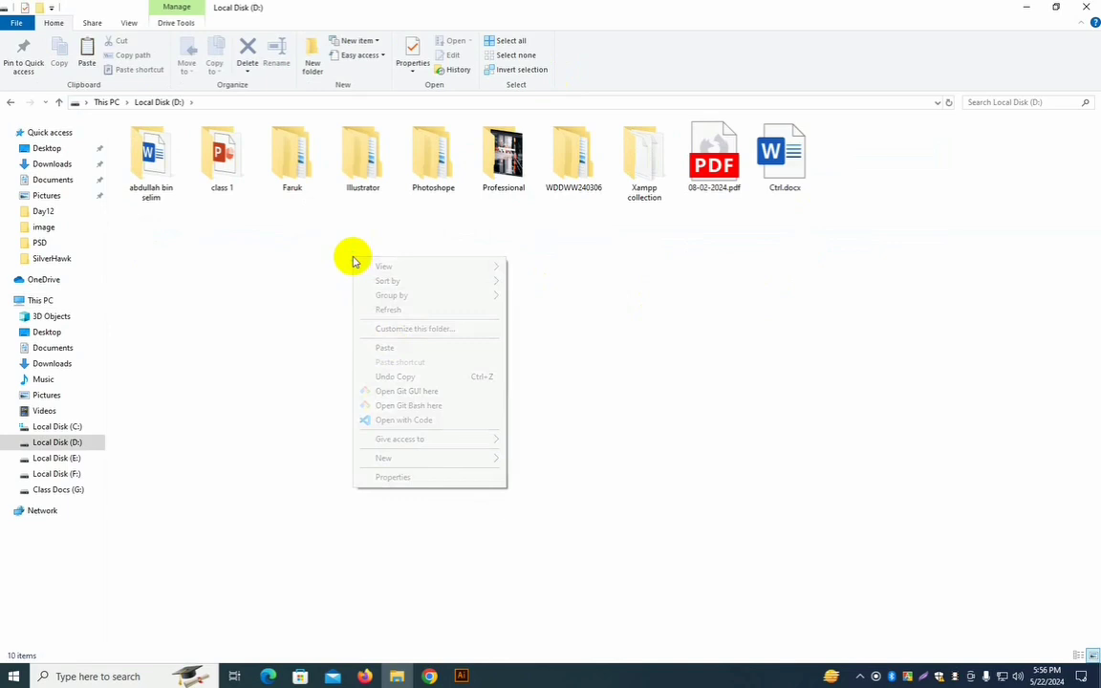
left_click(388, 347)
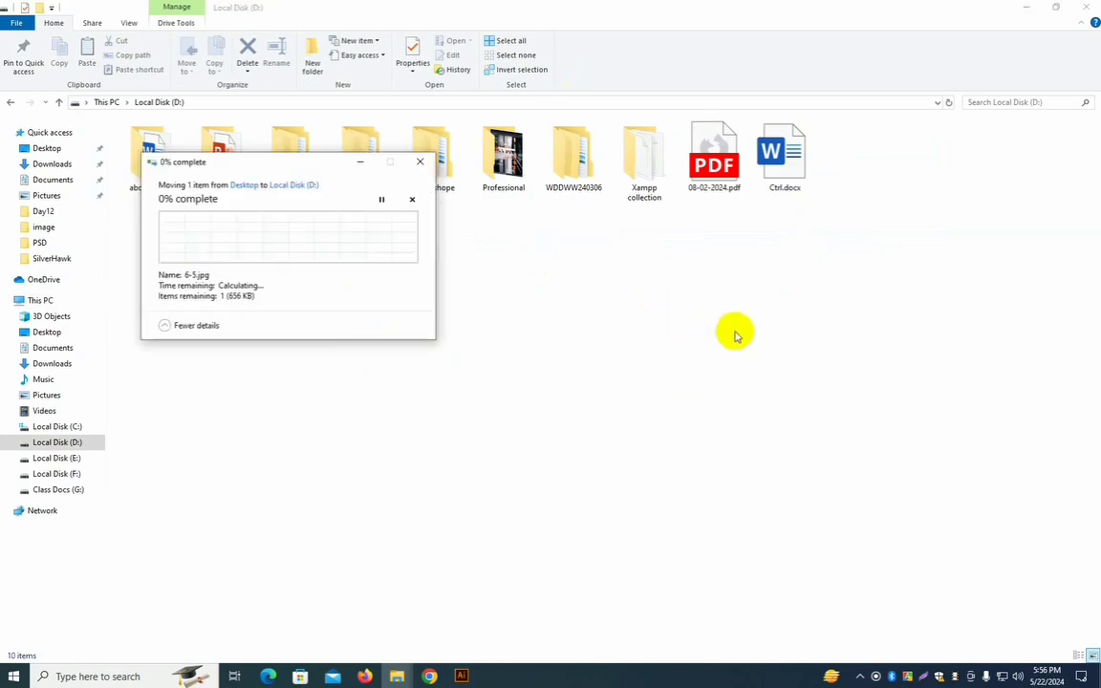
left_click(1089, 7)
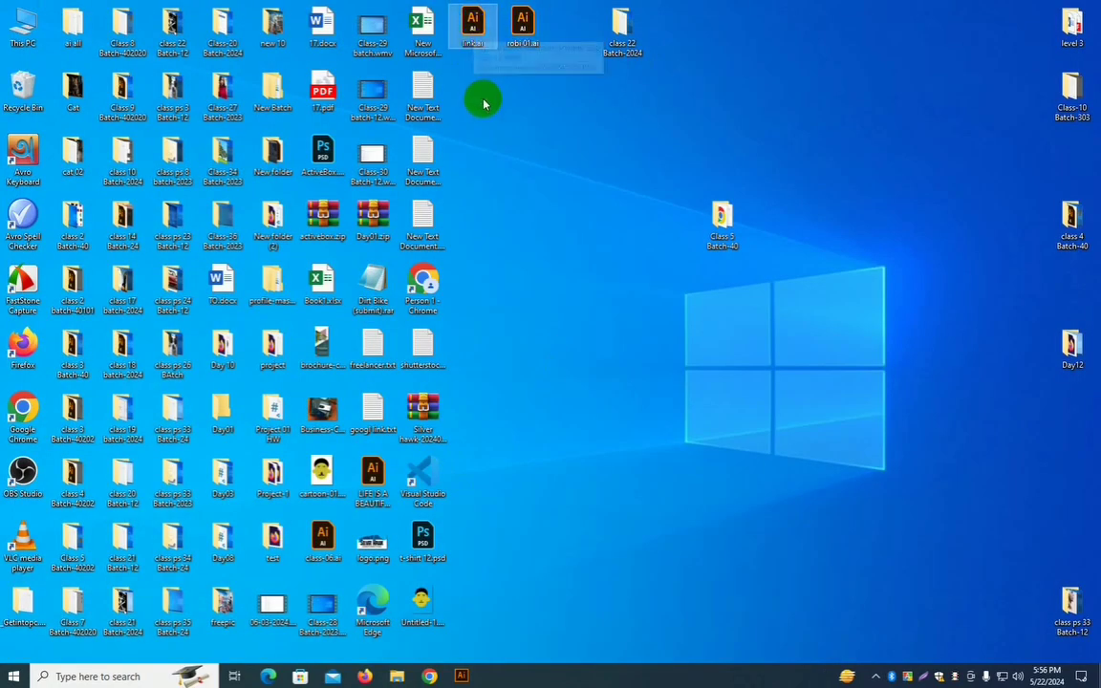
Step: Reopen link.ai from the desktop in Illustrator, ignoring the missing linked file 6-5.jpg
double_click(475, 27)
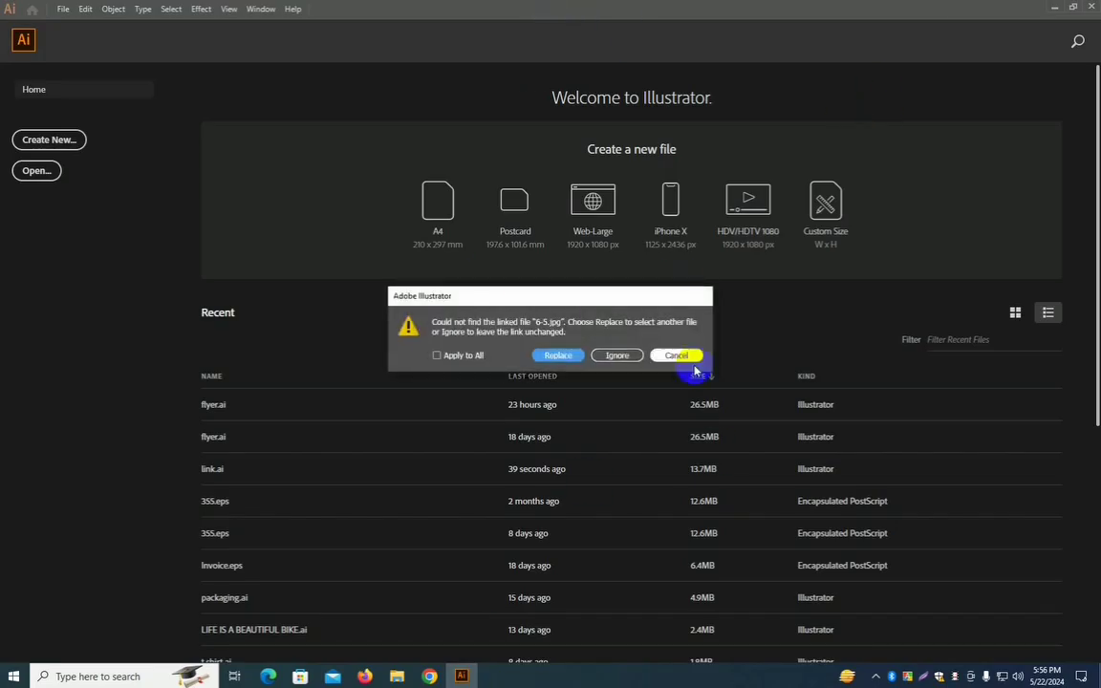
left_click(623, 359)
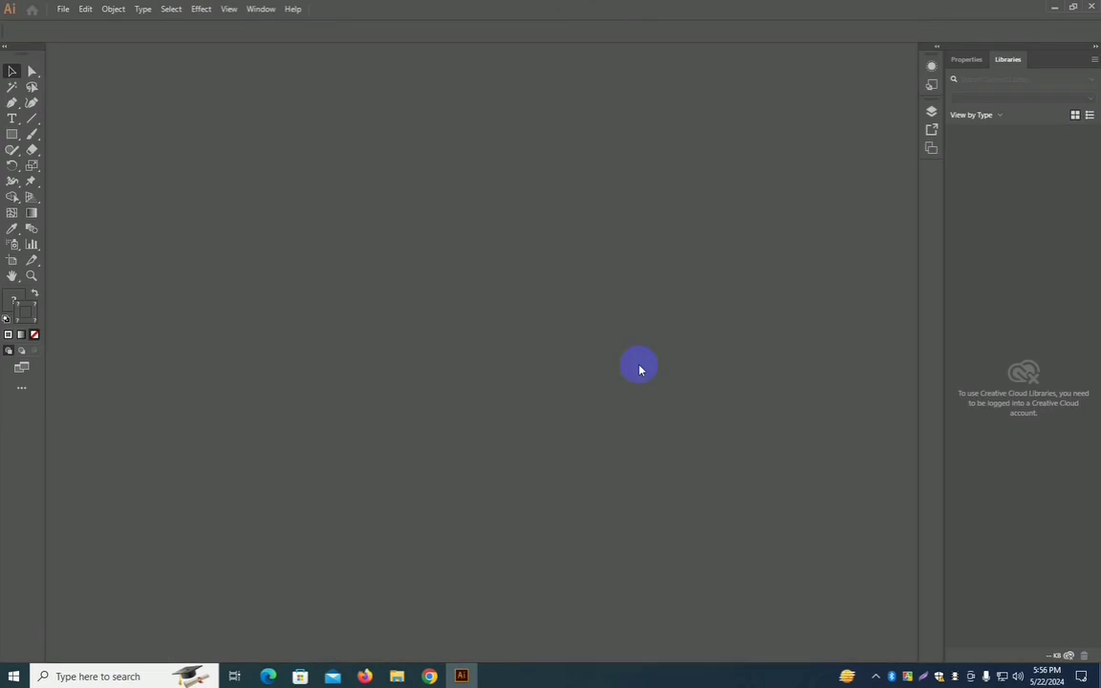
left_click_drag(566, 309, 592, 326)
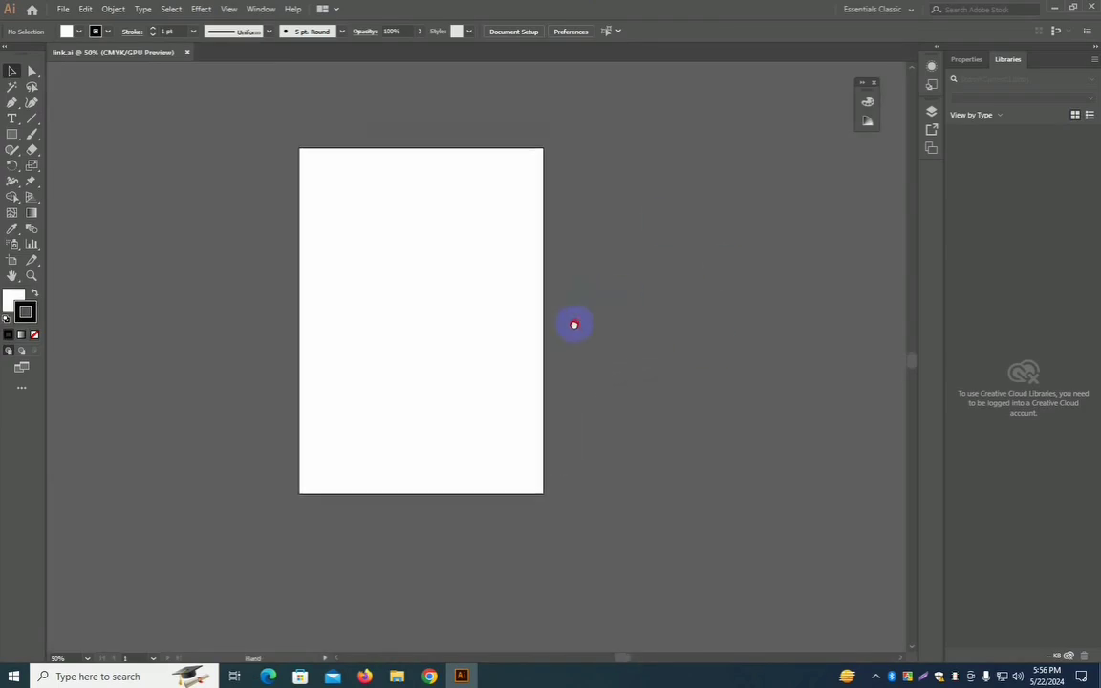